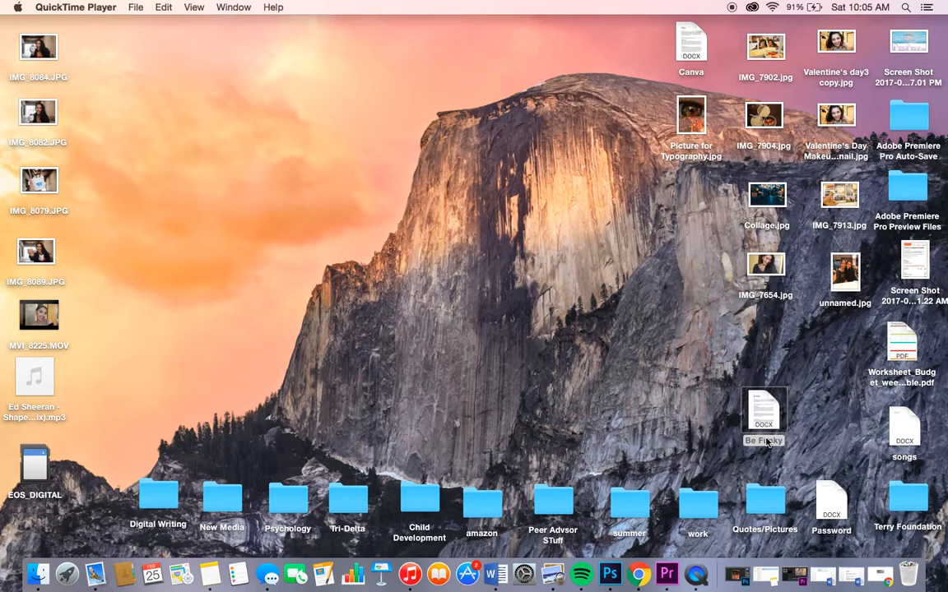
Step: Switch to Google Chrome and search Google for "be funky"
{"action": "left_click", "coordinate": [641, 575]}
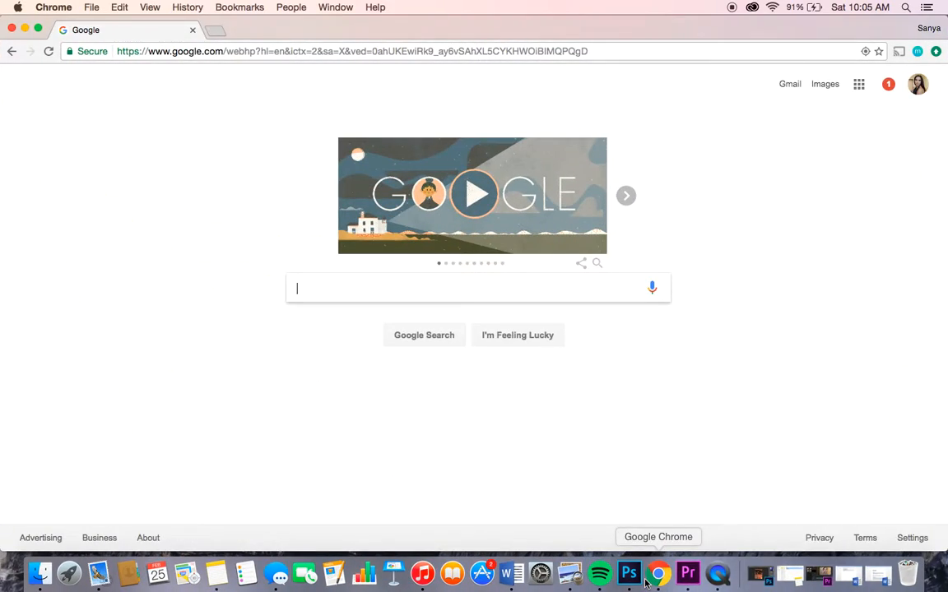
{"action": "left_click", "coordinate": [500, 294]}
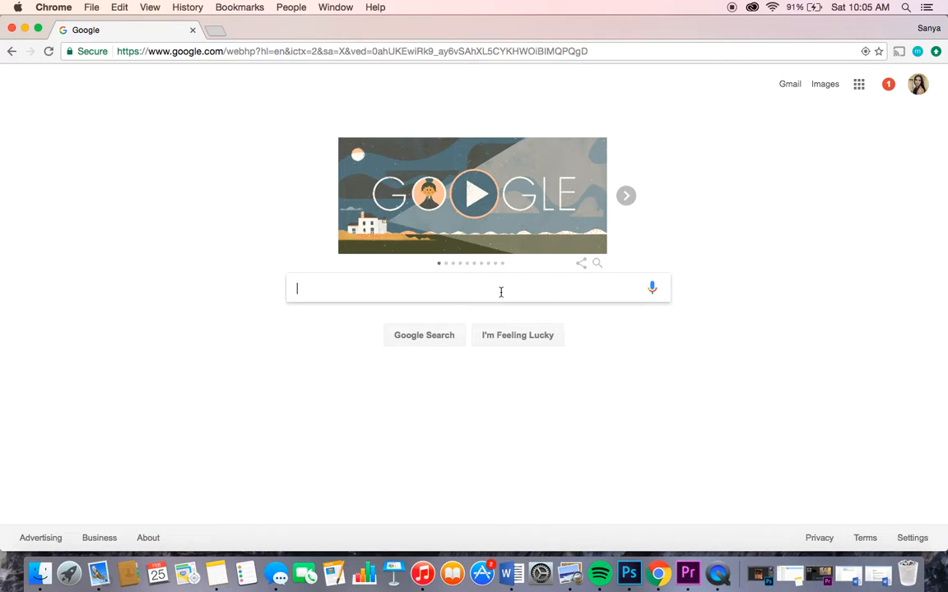
{"action": "type", "text": "be f"}
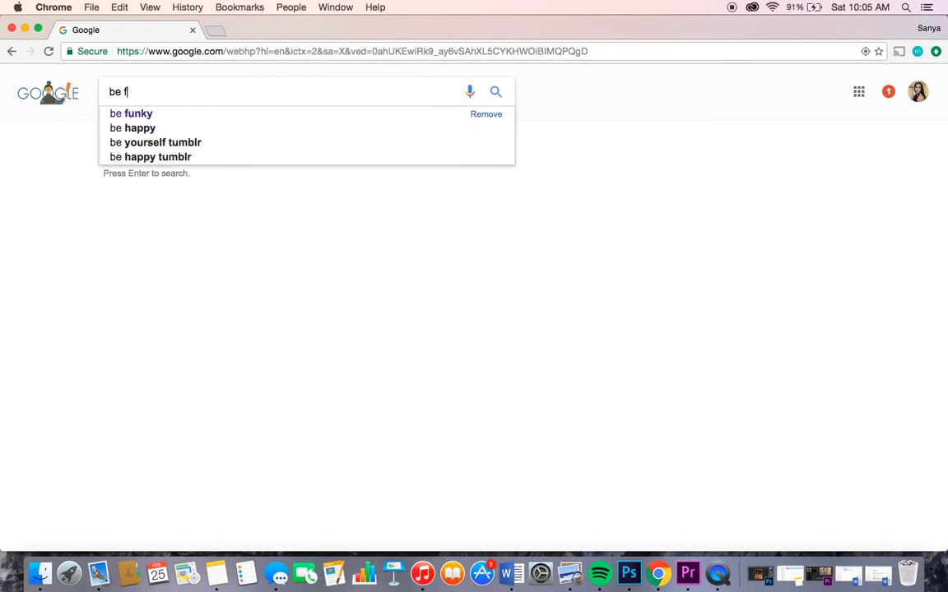
{"action": "type", "text": "unky"}
{"action": "key", "text": "Return"}
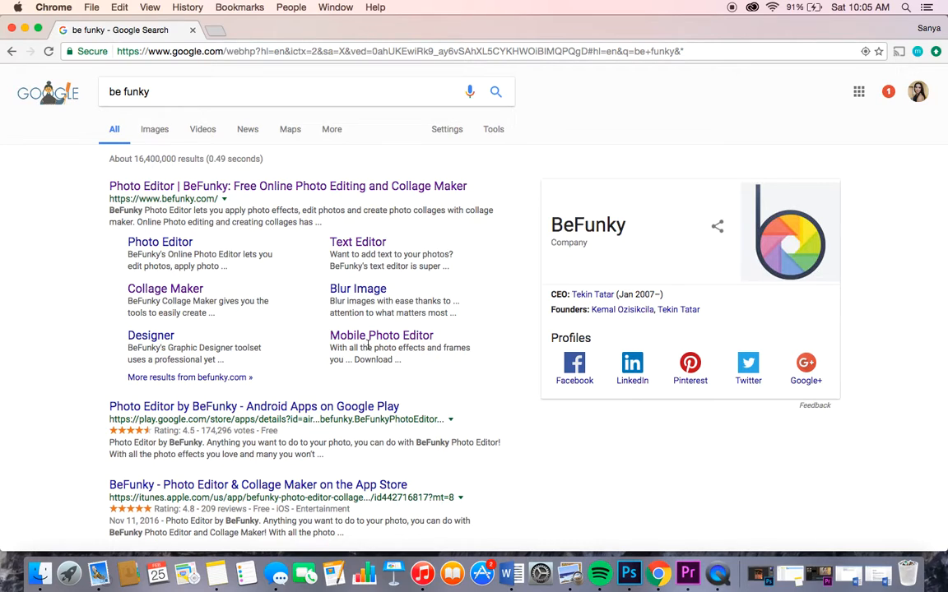
Step: Open BeFunky's Mobile Photo Editor page from the results and examine its photo editor, collage maker and goodies sections
{"action": "left_click", "coordinate": [375, 336]}
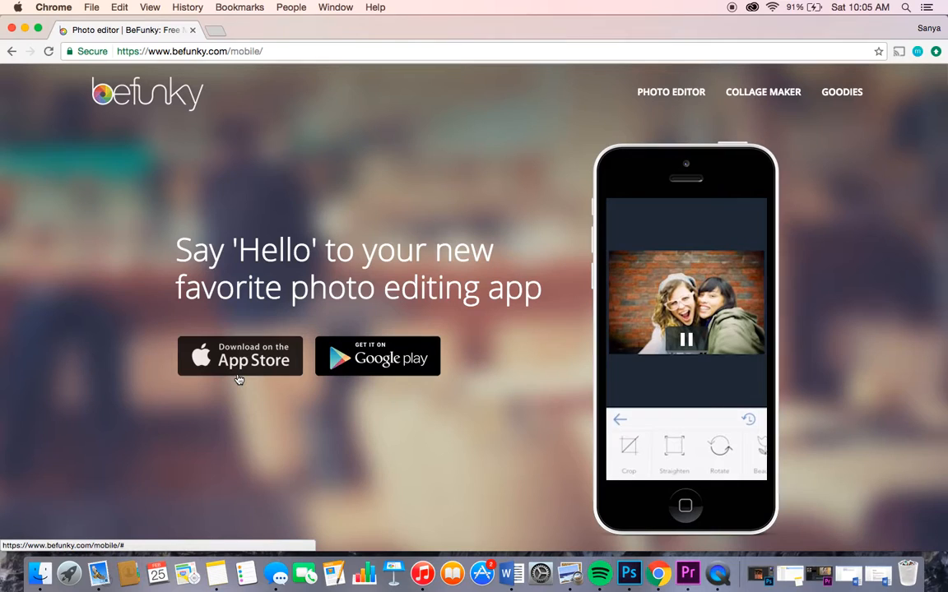
{"action": "scroll", "coordinate": [243, 380], "scroll_direction": "down", "scroll_amount": 5}
{"action": "scroll", "coordinate": [238, 379], "scroll_direction": "down", "scroll_amount": 10}
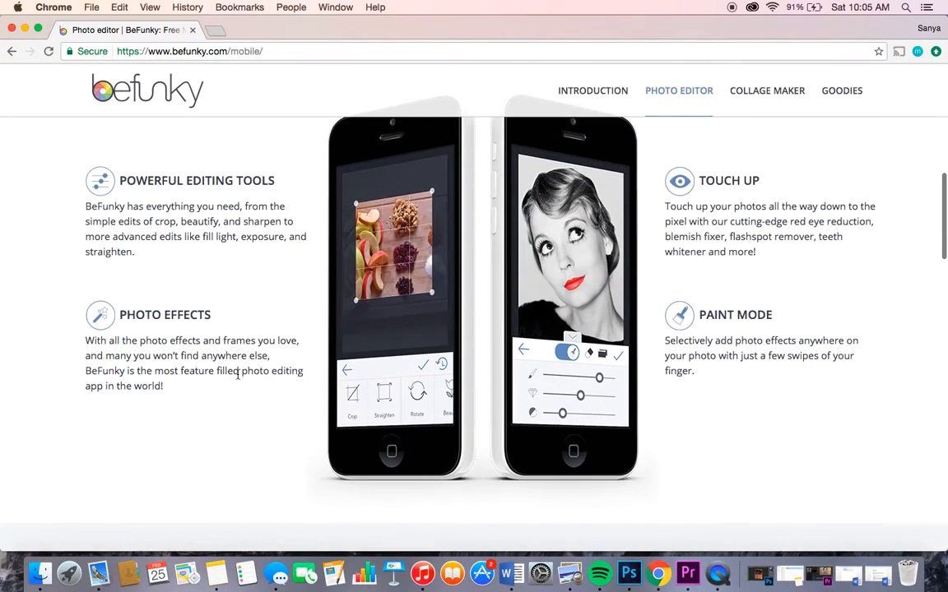
{"action": "scroll", "coordinate": [238, 378], "scroll_direction": "up", "scroll_amount": 8}
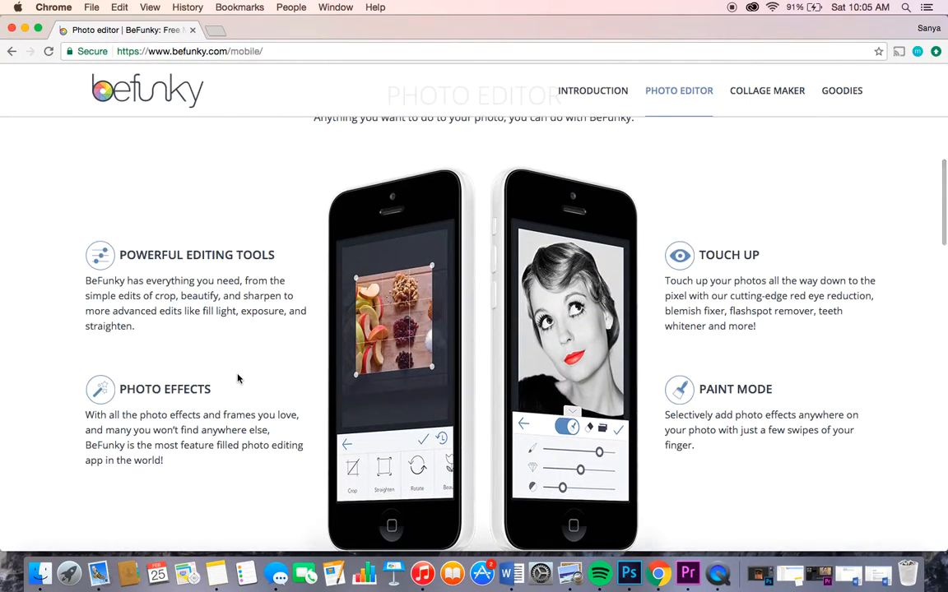
{"action": "scroll", "coordinate": [237, 378], "scroll_direction": "down", "scroll_amount": 3}
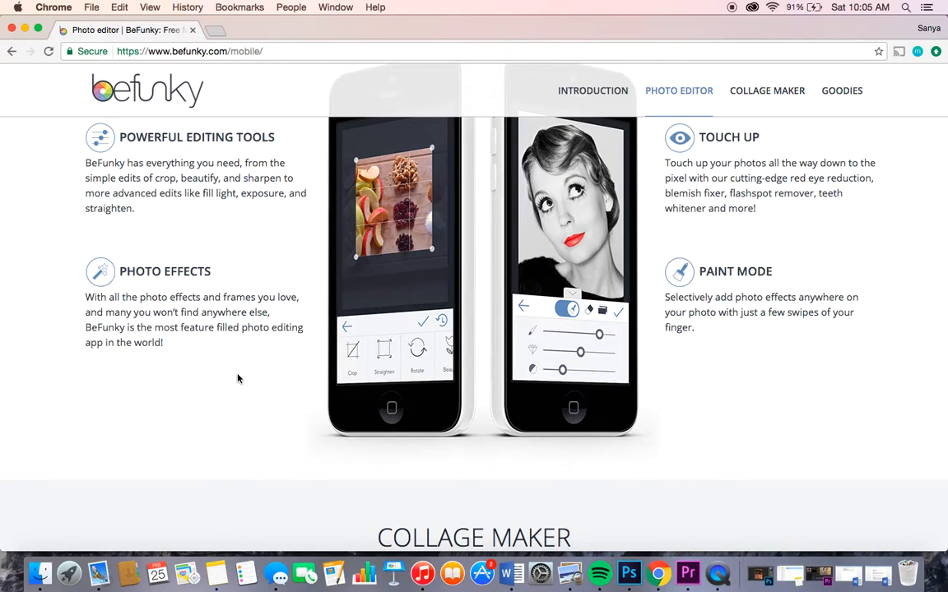
{"action": "scroll", "coordinate": [238, 378], "scroll_direction": "up", "scroll_amount": 2}
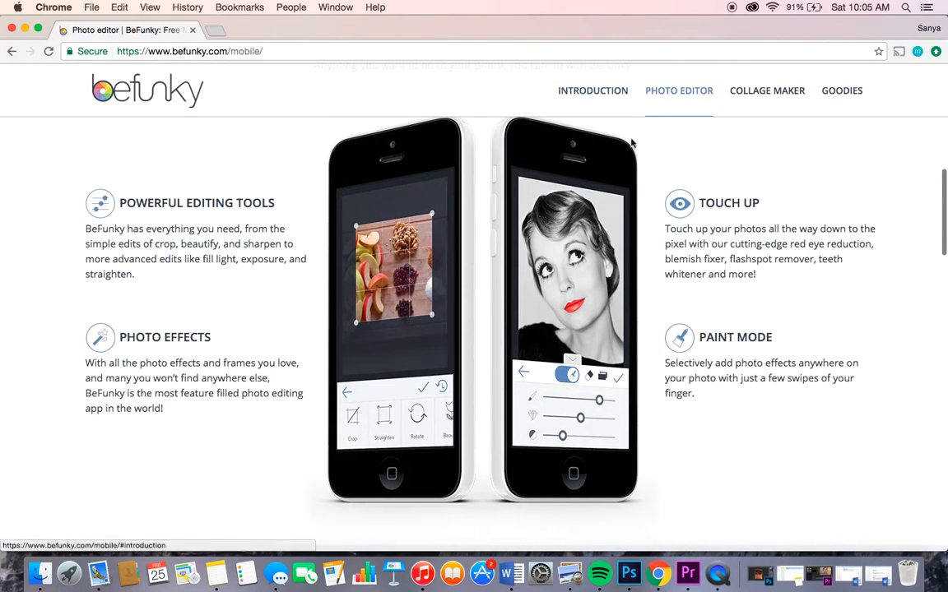
{"action": "scroll", "coordinate": [628, 336], "scroll_direction": "down", "scroll_amount": 7}
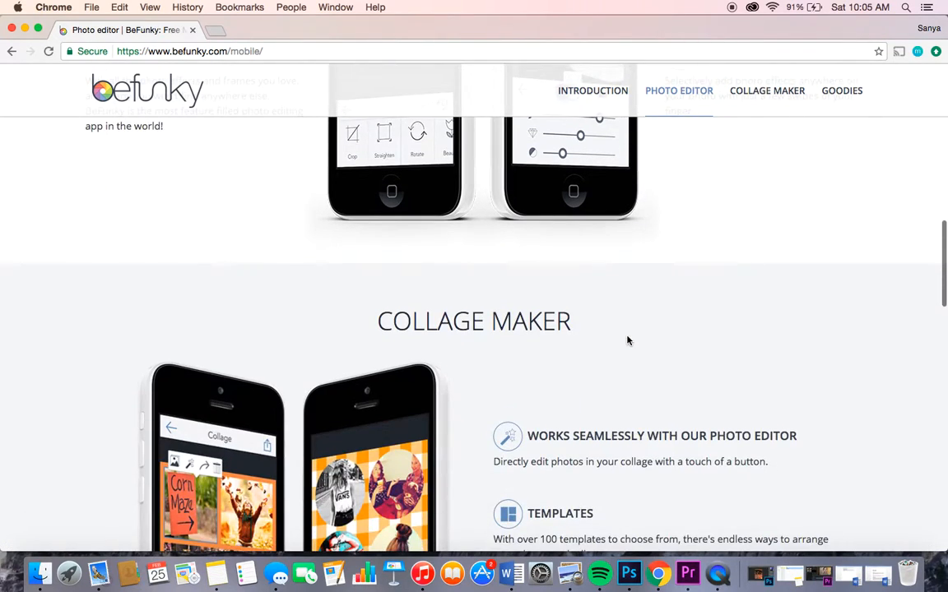
{"action": "scroll", "coordinate": [628, 341], "scroll_direction": "down", "scroll_amount": 6}
{"action": "scroll", "coordinate": [576, 391], "scroll_direction": "down", "scroll_amount": 20}
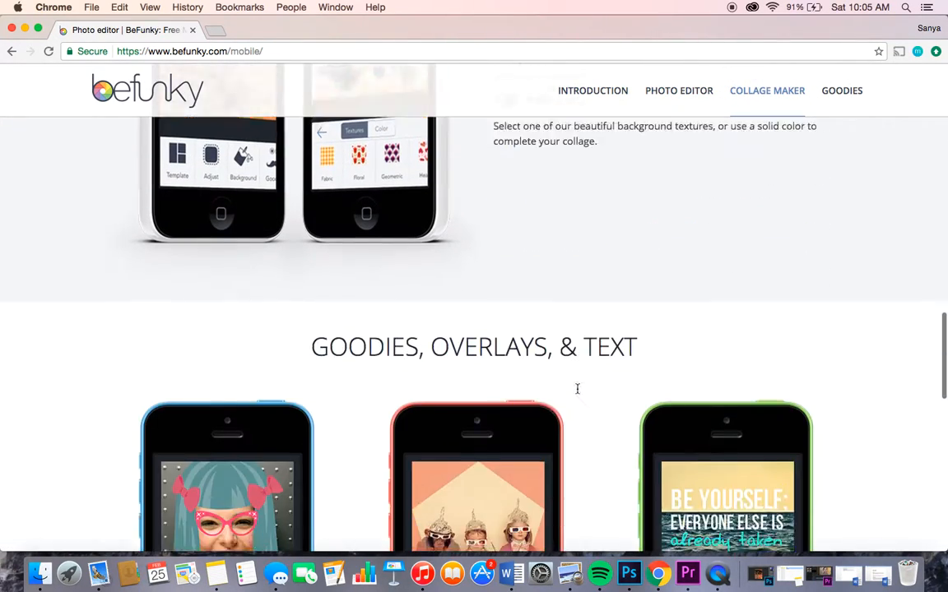
{"action": "scroll", "coordinate": [580, 393], "scroll_direction": "down", "scroll_amount": 6}
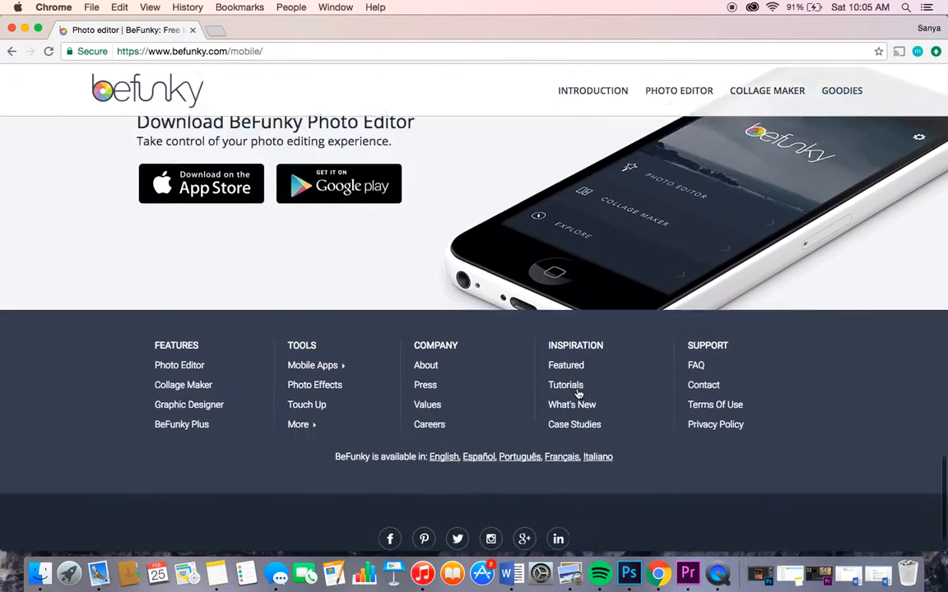
Step: Return to the search results and open BeFunky's Text Editor page
{"action": "left_click", "coordinate": [11, 52]}
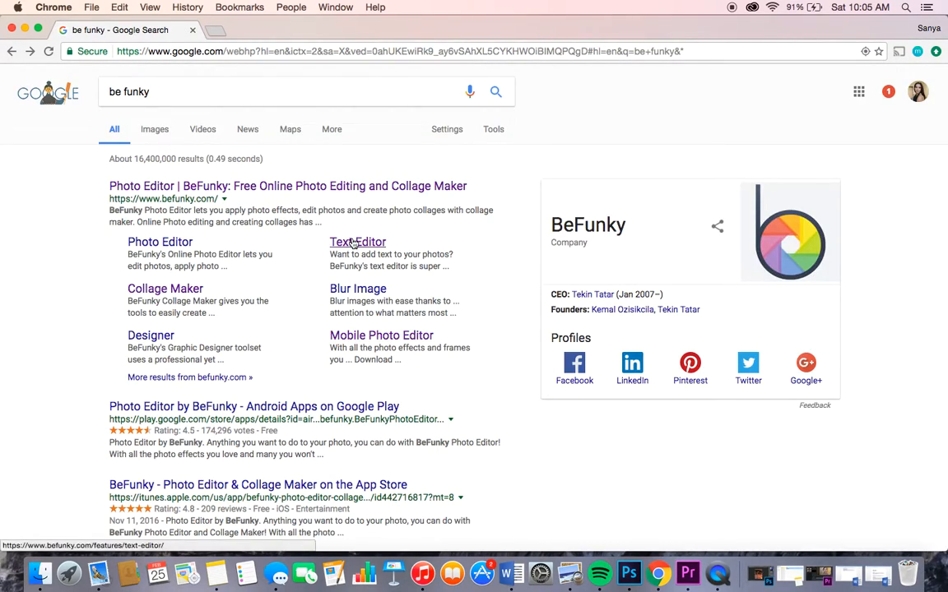
{"action": "left_click", "coordinate": [353, 243]}
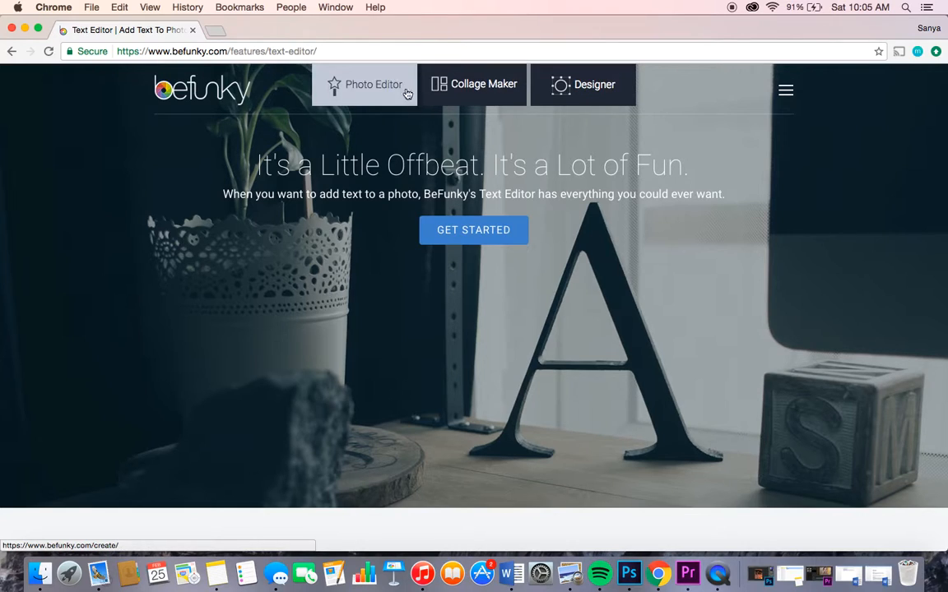
{"action": "left_click", "coordinate": [464, 228]}
Step: Examine the Our Fonts, Your Fonts and Personalized Fonts sections of the Text Editor page
{"action": "scroll", "coordinate": [463, 228], "scroll_direction": "down", "scroll_amount": 10}
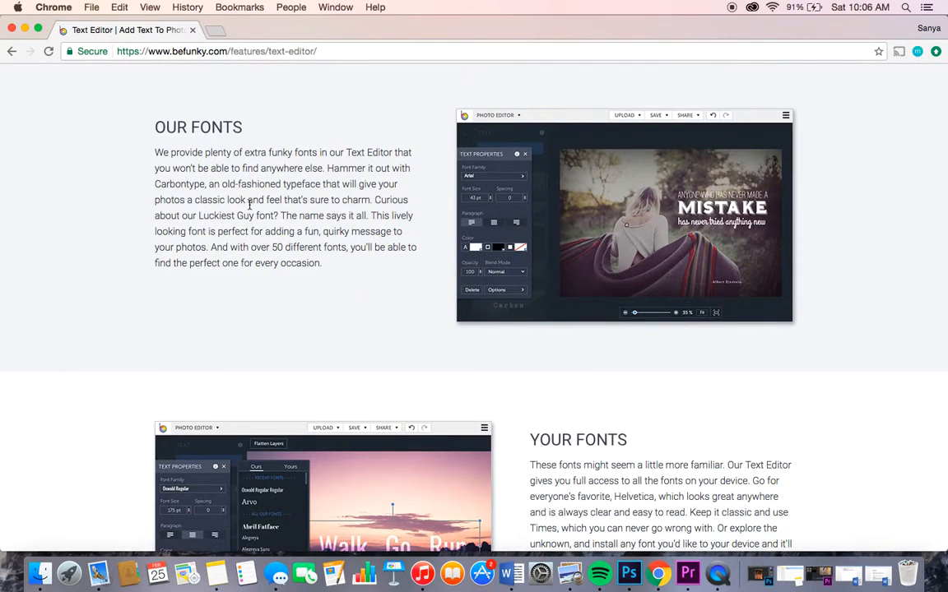
{"action": "scroll", "coordinate": [249, 205], "scroll_direction": "down", "scroll_amount": 8}
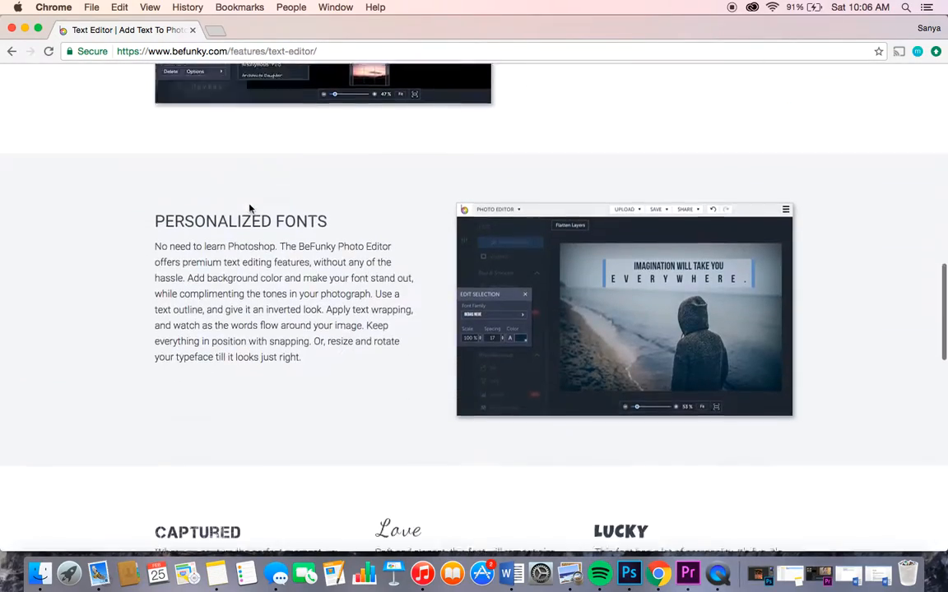
{"action": "scroll", "coordinate": [249, 205], "scroll_direction": "down", "scroll_amount": 3}
{"action": "scroll", "coordinate": [249, 204], "scroll_direction": "up", "scroll_amount": 15}
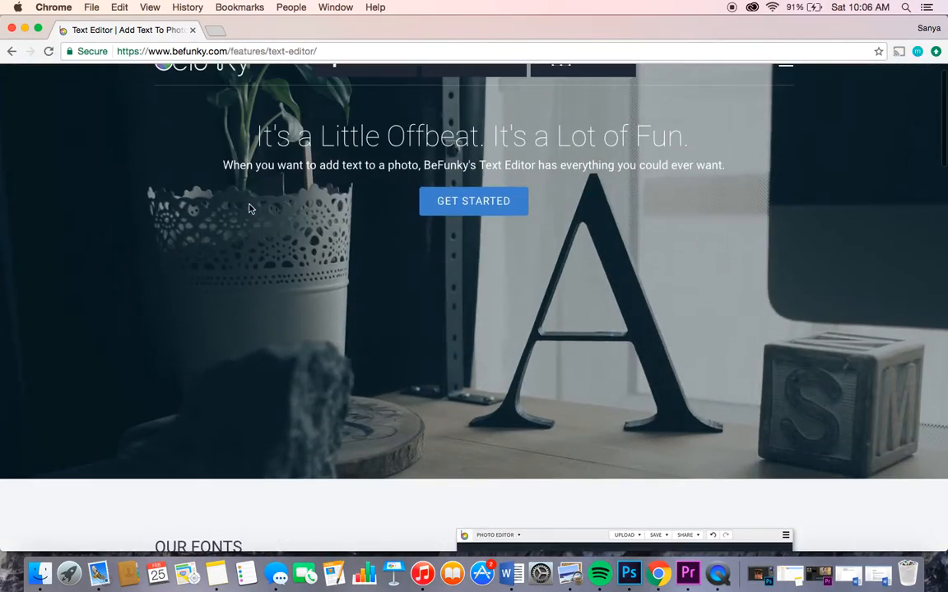
{"action": "scroll", "coordinate": [250, 209], "scroll_direction": "down", "scroll_amount": 4}
{"action": "scroll", "coordinate": [249, 207], "scroll_direction": "down", "scroll_amount": 4}
{"action": "scroll", "coordinate": [250, 207], "scroll_direction": "up", "scroll_amount": 2}
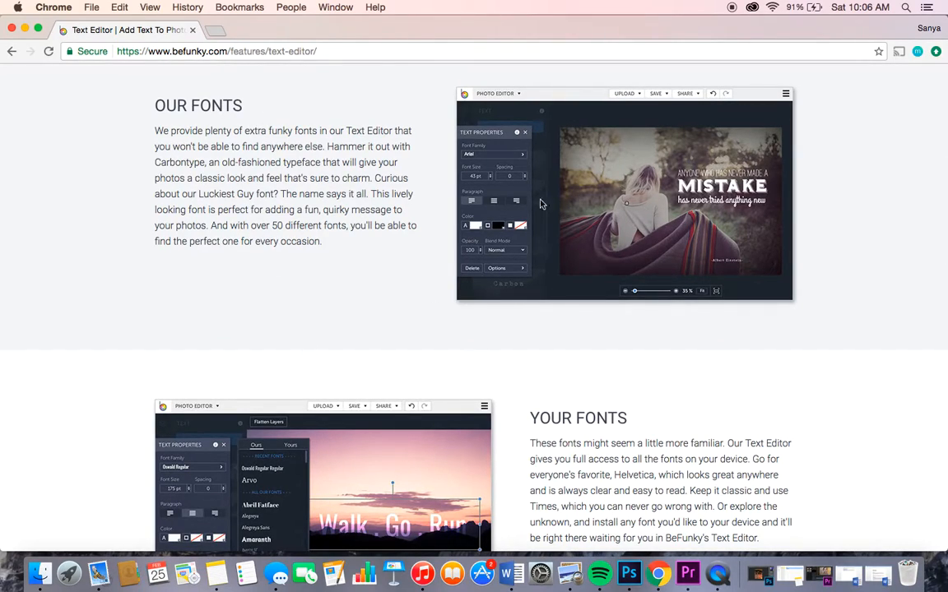
{"action": "scroll", "coordinate": [508, 222], "scroll_direction": "down", "scroll_amount": 5}
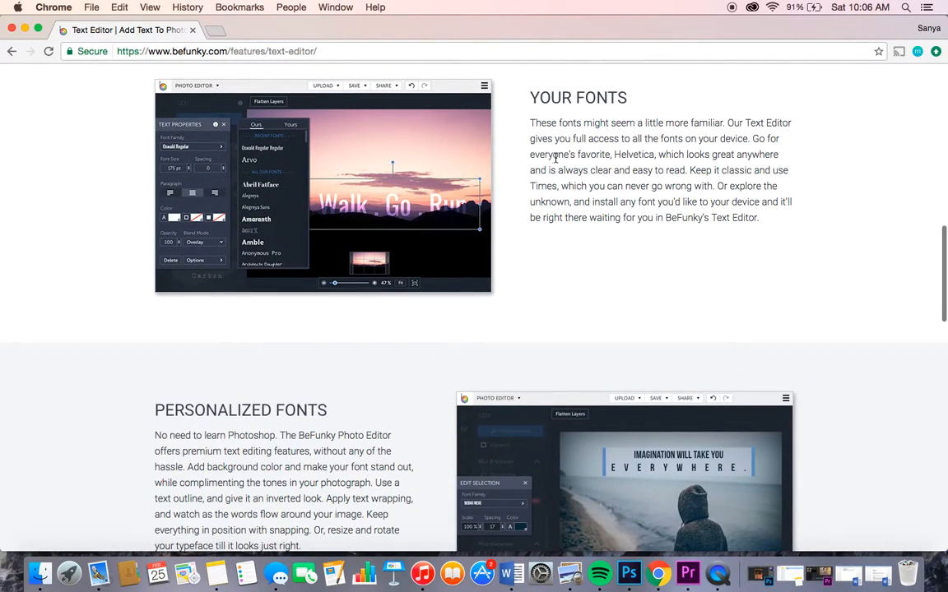
{"action": "scroll", "coordinate": [556, 157], "scroll_direction": "down", "scroll_amount": 6}
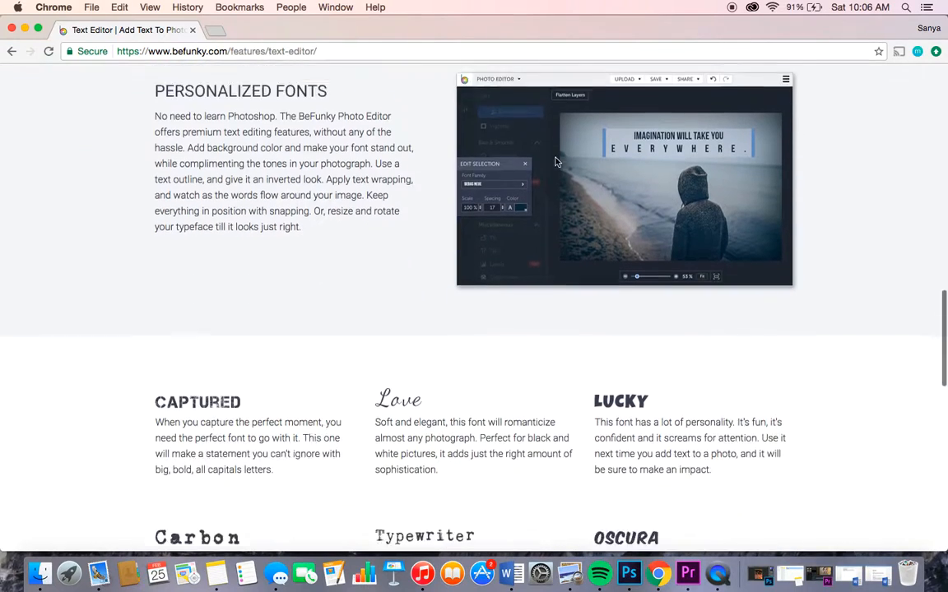
{"action": "scroll", "coordinate": [556, 163], "scroll_direction": "up", "scroll_amount": 2}
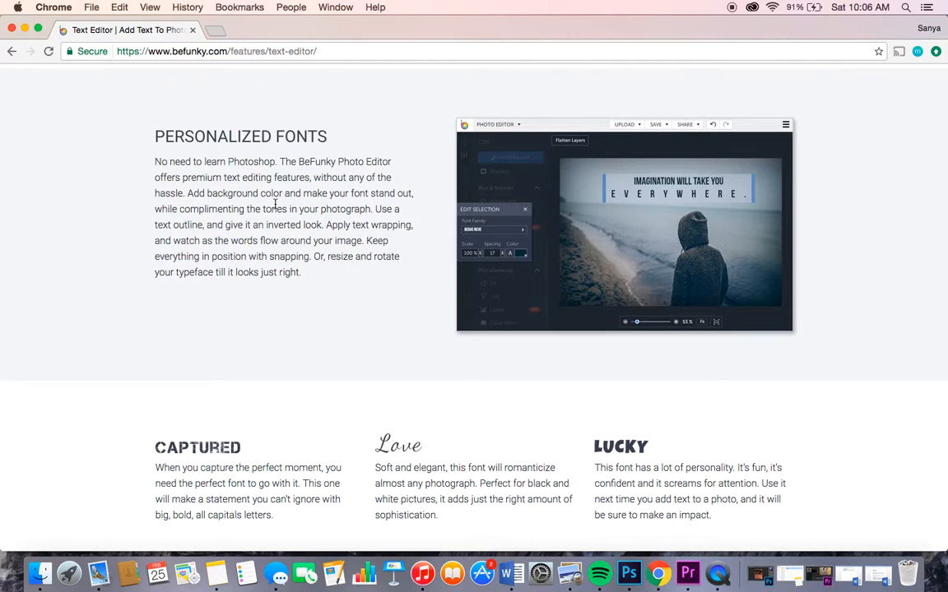
{"action": "scroll", "coordinate": [276, 205], "scroll_direction": "up", "scroll_amount": 1}
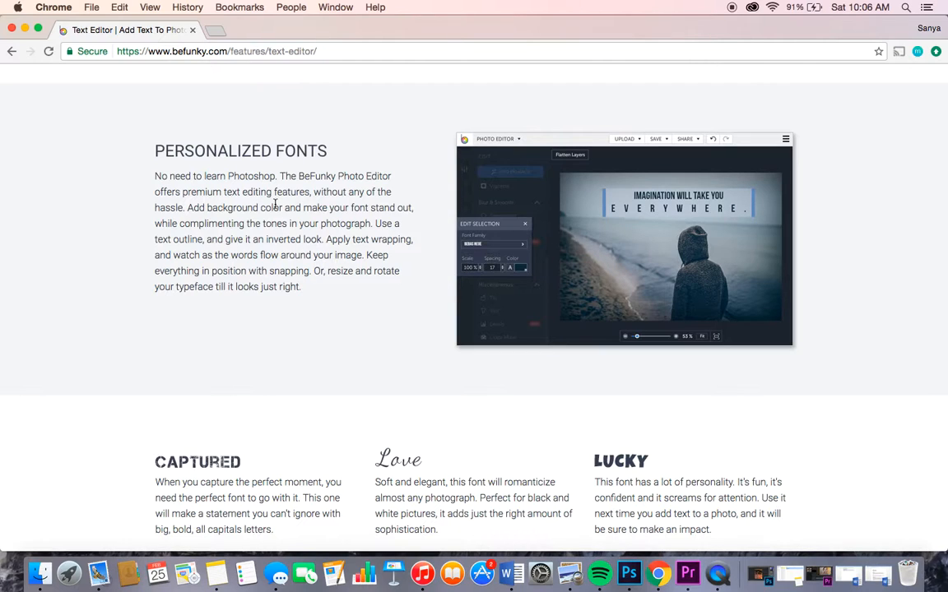
Step: Review the sample font descriptions and the four-step guide to adding text to a picture
{"action": "scroll", "coordinate": [276, 206], "scroll_direction": "down", "scroll_amount": 5}
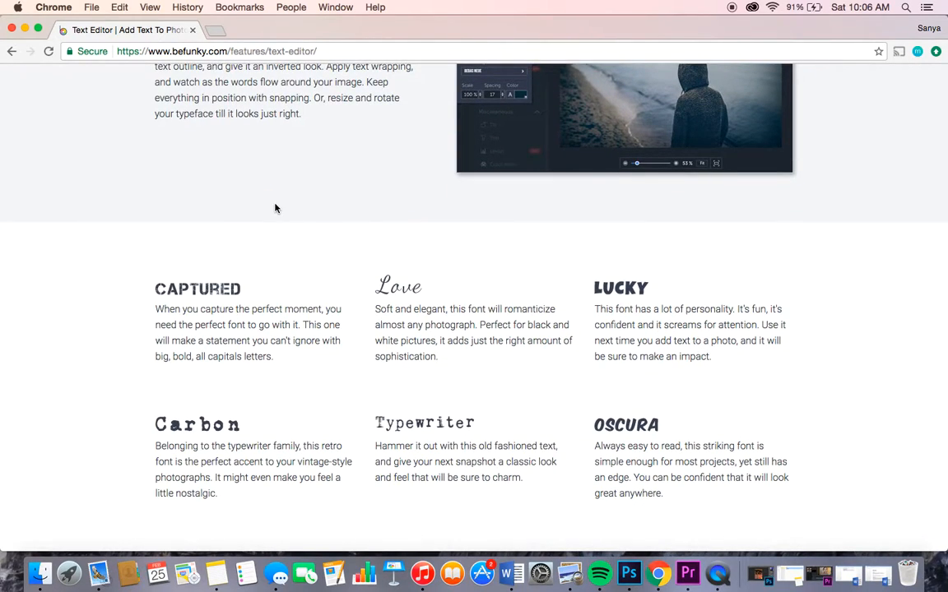
{"action": "scroll", "coordinate": [276, 209], "scroll_direction": "down", "scroll_amount": 1}
{"action": "scroll", "coordinate": [276, 208], "scroll_direction": "up", "scroll_amount": 4}
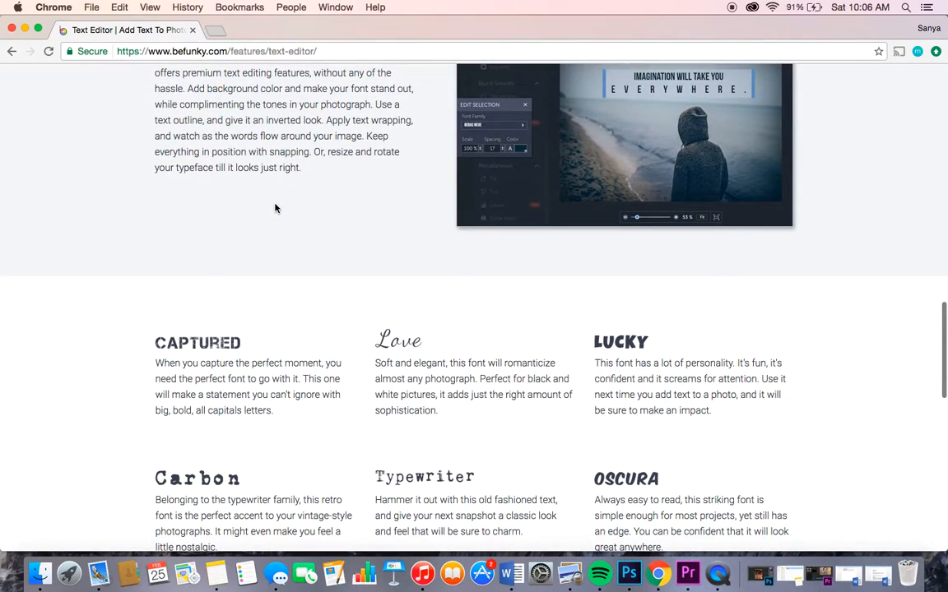
{"action": "scroll", "coordinate": [275, 208], "scroll_direction": "down", "scroll_amount": 2}
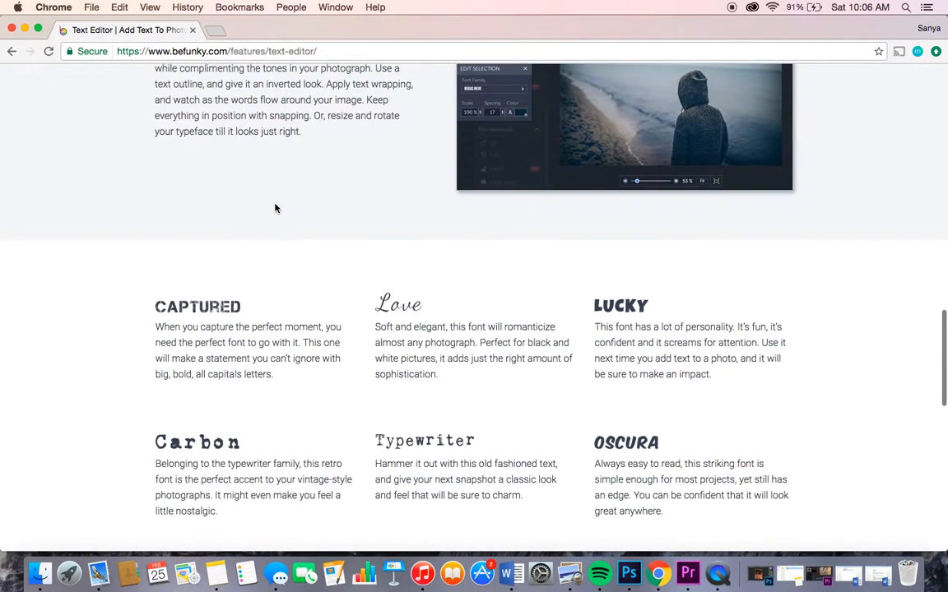
{"action": "scroll", "coordinate": [276, 208], "scroll_direction": "down", "scroll_amount": 7}
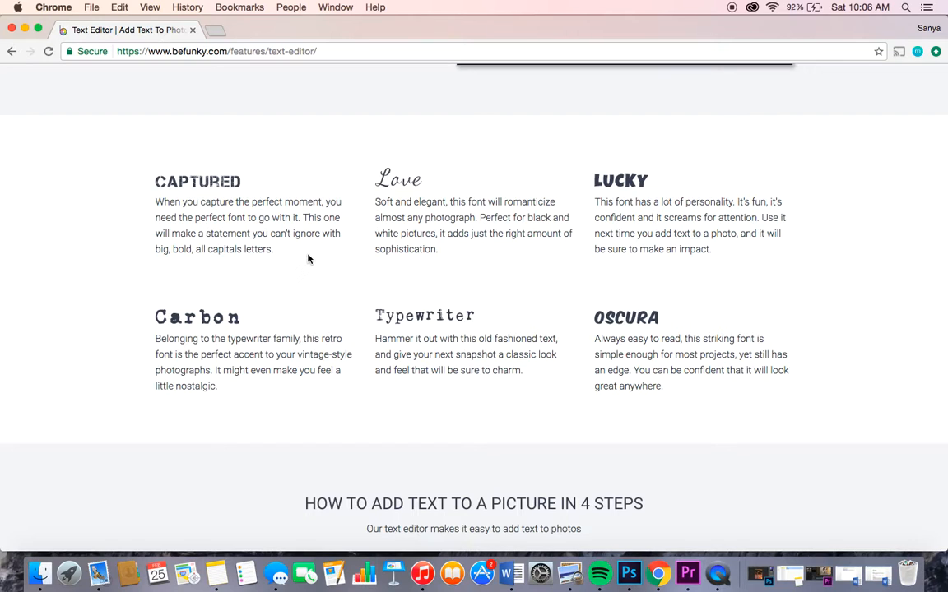
{"action": "scroll", "coordinate": [309, 259], "scroll_direction": "down", "scroll_amount": 8}
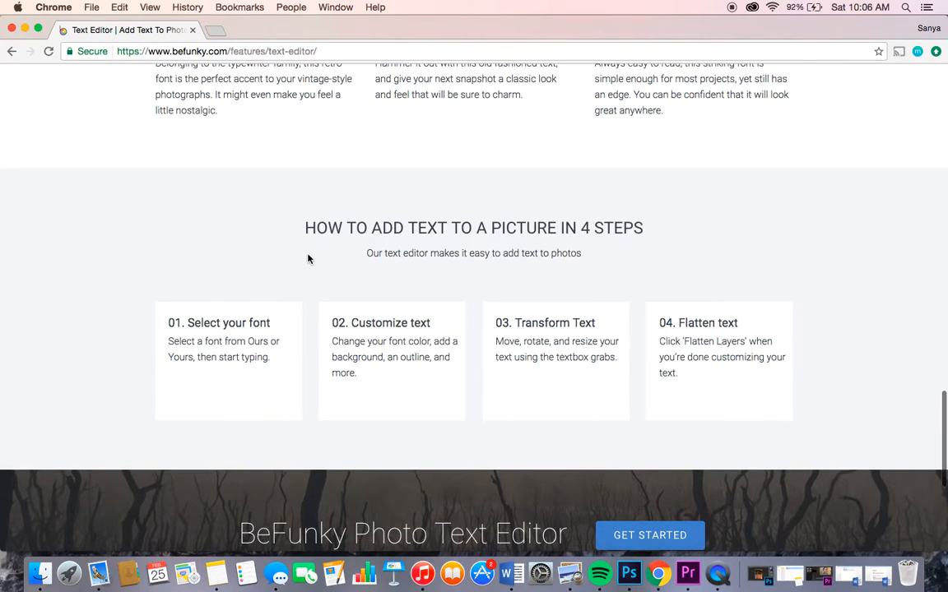
{"action": "scroll", "coordinate": [308, 260], "scroll_direction": "up", "scroll_amount": 6}
{"action": "scroll", "coordinate": [309, 258], "scroll_direction": "down", "scroll_amount": 7}
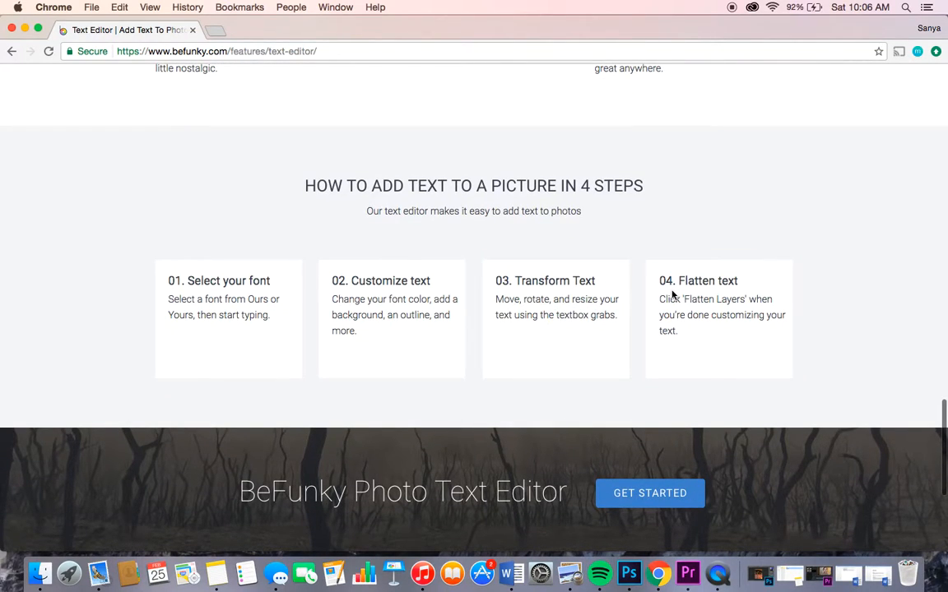
{"action": "scroll", "coordinate": [672, 294], "scroll_direction": "up", "scroll_amount": 15}
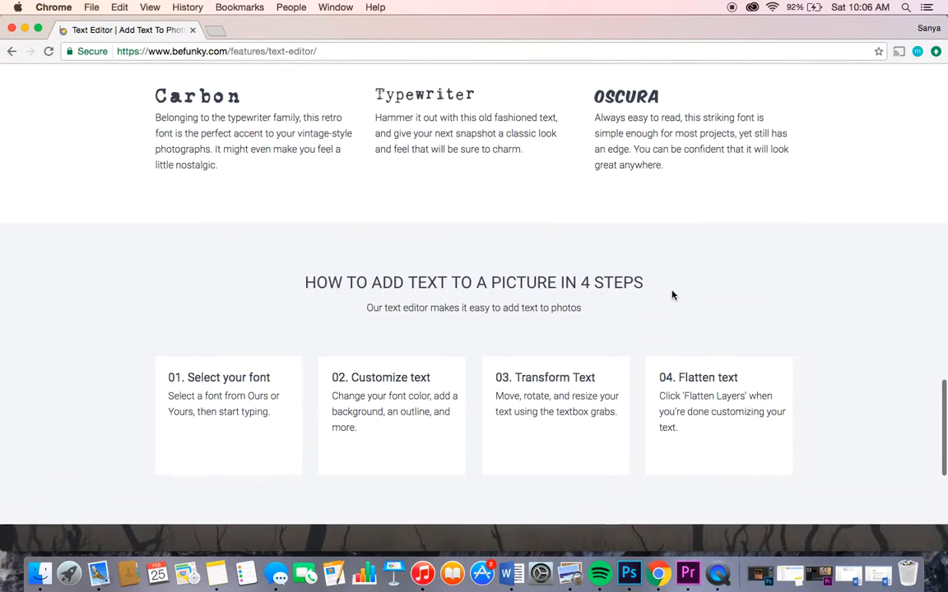
{"action": "scroll", "coordinate": [672, 295], "scroll_direction": "up", "scroll_amount": 10}
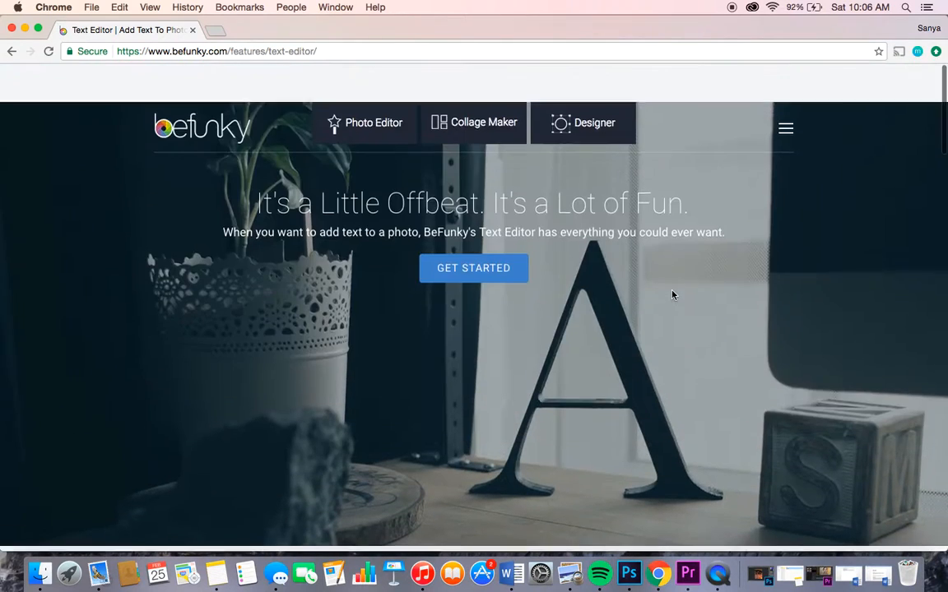
Step: Launch the text editor and upload Picture for Typography.jpg from the computer's Desktop folder
{"action": "left_click", "coordinate": [511, 227]}
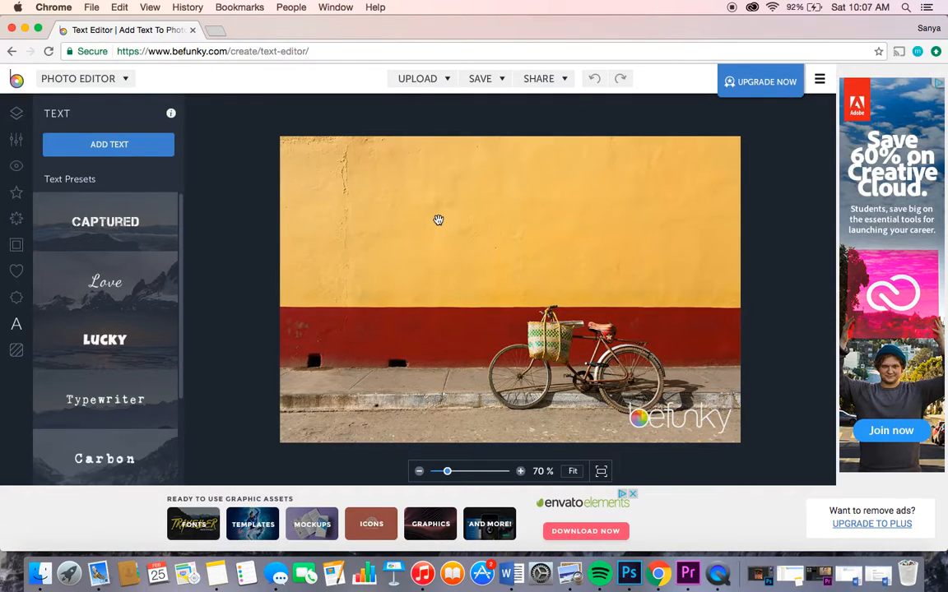
{"action": "left_click", "coordinate": [445, 81]}
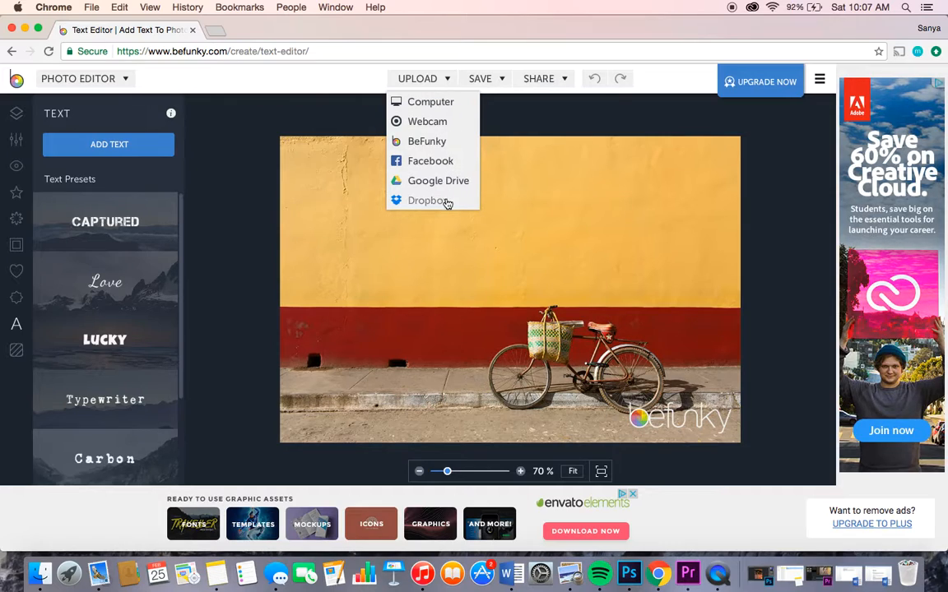
{"action": "left_click", "coordinate": [429, 103]}
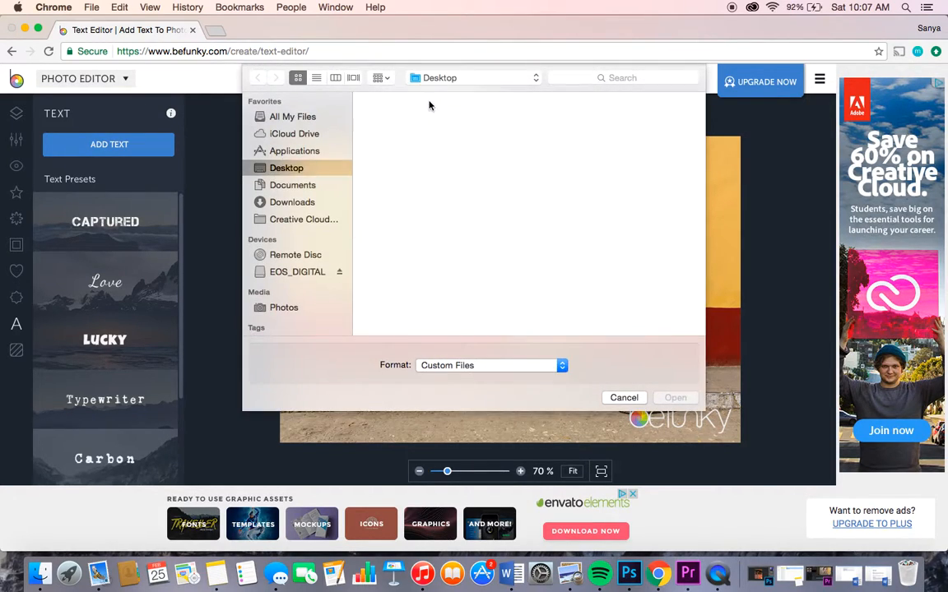
{"action": "scroll", "coordinate": [448, 214], "scroll_direction": "down", "scroll_amount": 5}
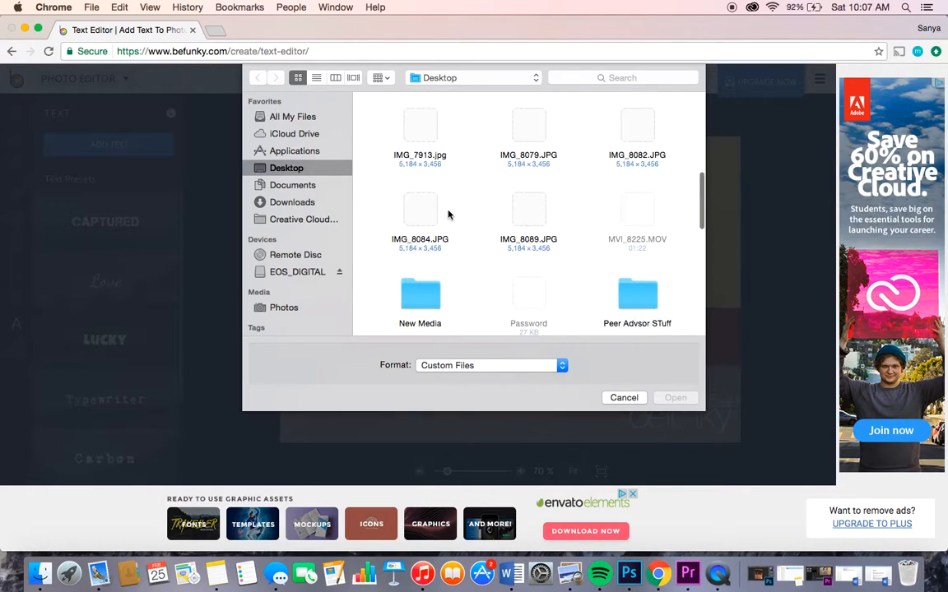
{"action": "scroll", "coordinate": [448, 214], "scroll_direction": "down", "scroll_amount": 5}
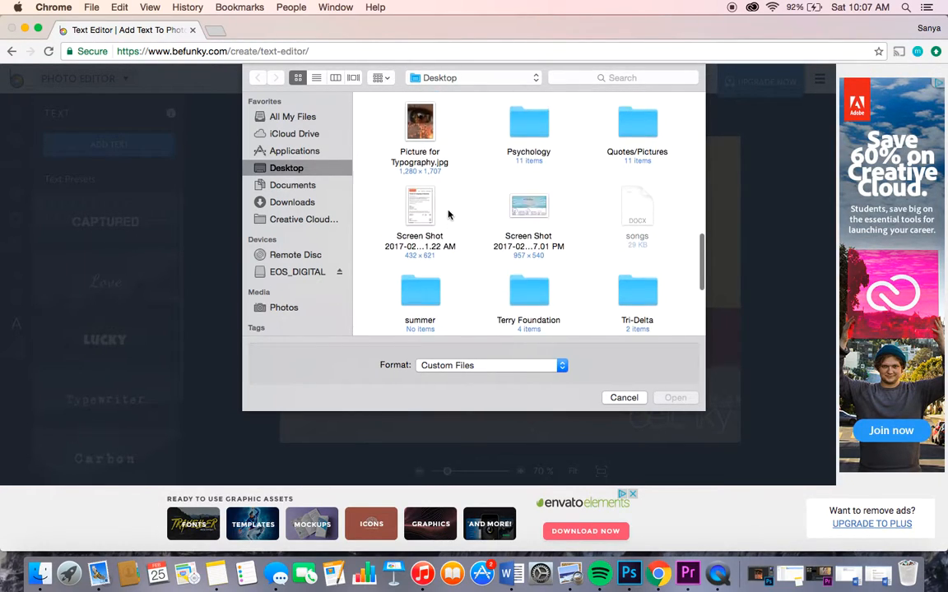
{"action": "left_click", "coordinate": [416, 141]}
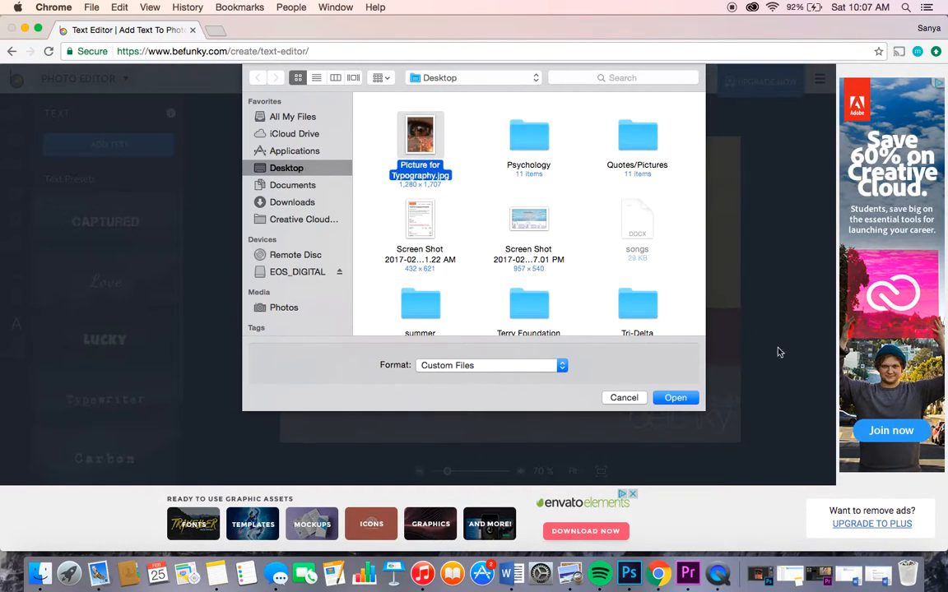
{"action": "left_click", "coordinate": [683, 399]}
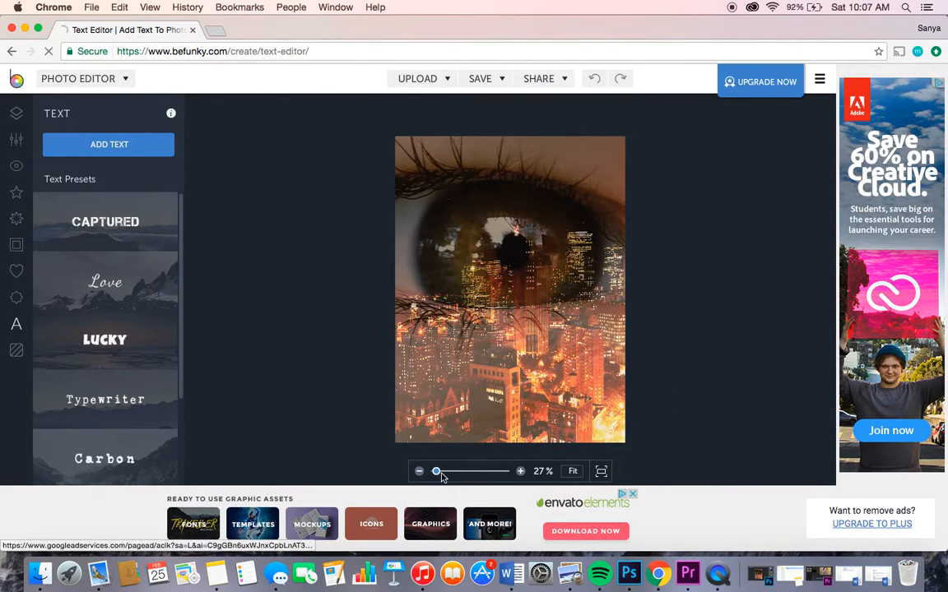
Step: Examine the available text presets, from Captured and Love through to Oscura and Party
{"action": "left_click_drag", "start_coordinate": [439, 477], "coordinate": [439, 483]}
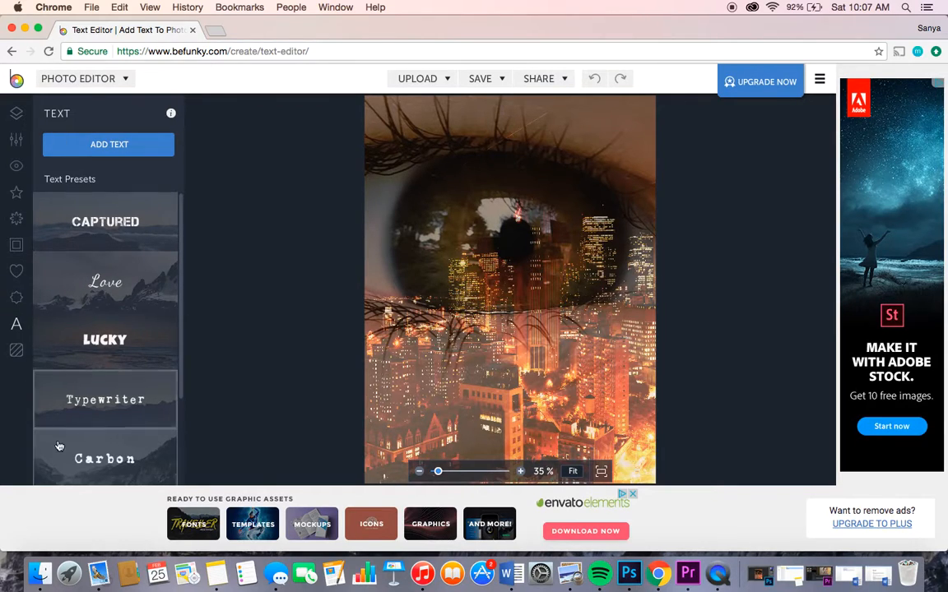
{"action": "scroll", "coordinate": [108, 246], "scroll_direction": "down", "scroll_amount": 3}
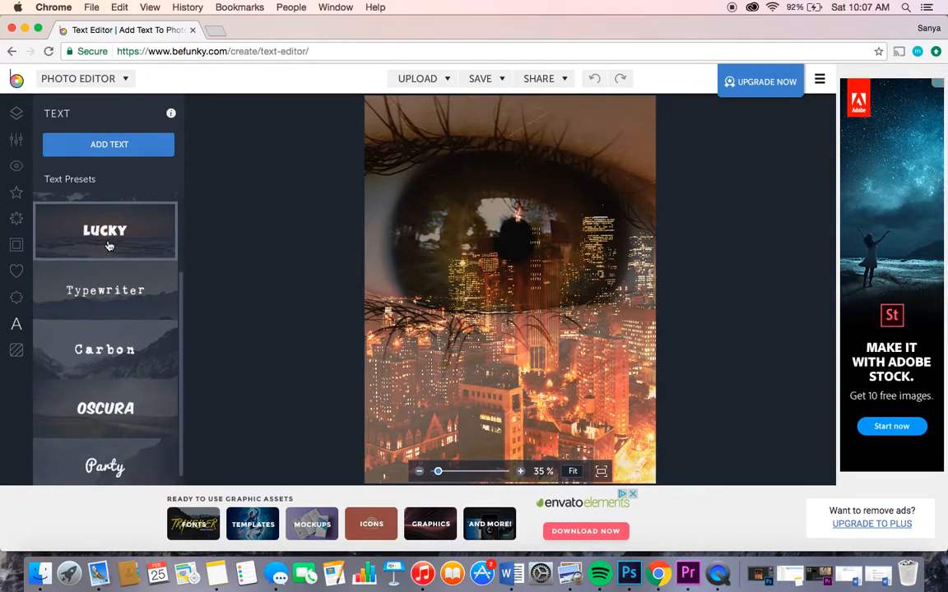
{"action": "scroll", "coordinate": [109, 246], "scroll_direction": "up", "scroll_amount": 3}
{"action": "scroll", "coordinate": [109, 246], "scroll_direction": "up", "scroll_amount": 1}
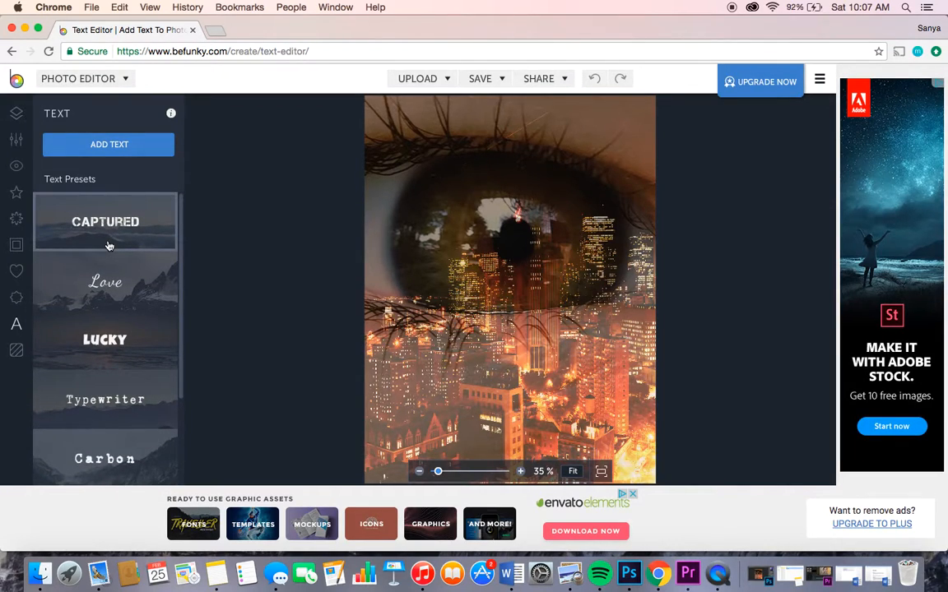
{"action": "scroll", "coordinate": [108, 246], "scroll_direction": "down", "scroll_amount": 3}
{"action": "scroll", "coordinate": [109, 246], "scroll_direction": "up", "scroll_amount": 3}
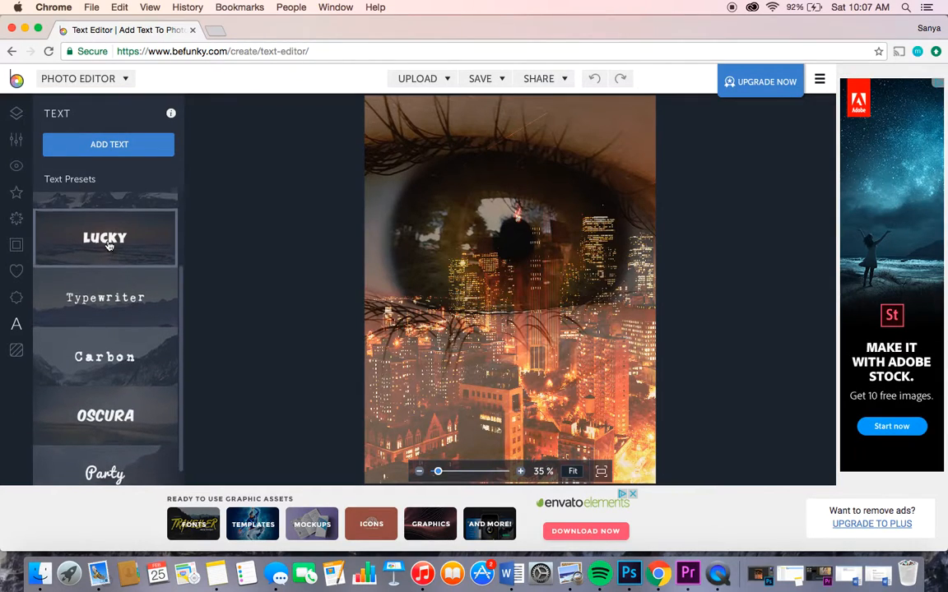
{"action": "scroll", "coordinate": [109, 246], "scroll_direction": "up", "scroll_amount": 1}
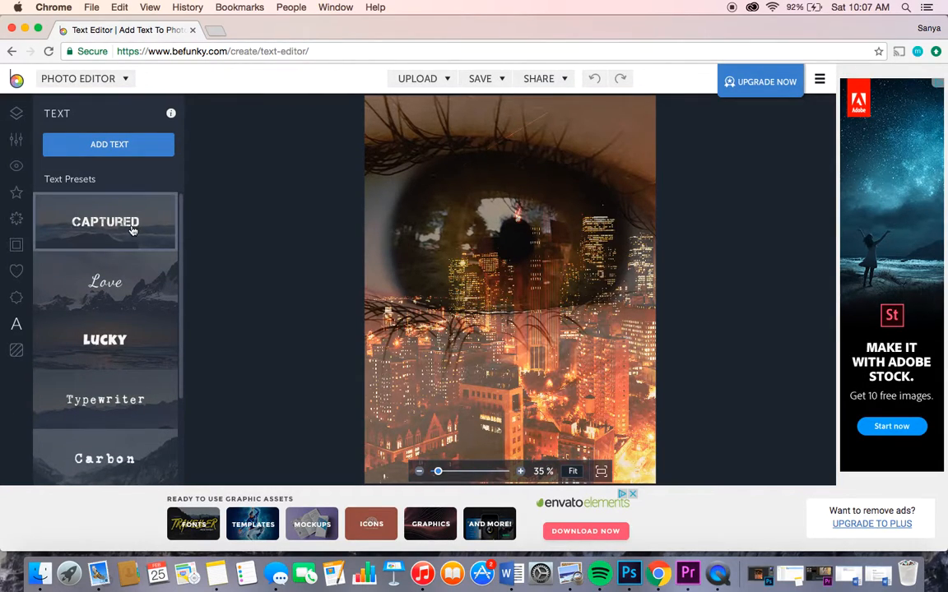
{"action": "scroll", "coordinate": [123, 395], "scroll_direction": "down", "scroll_amount": 3}
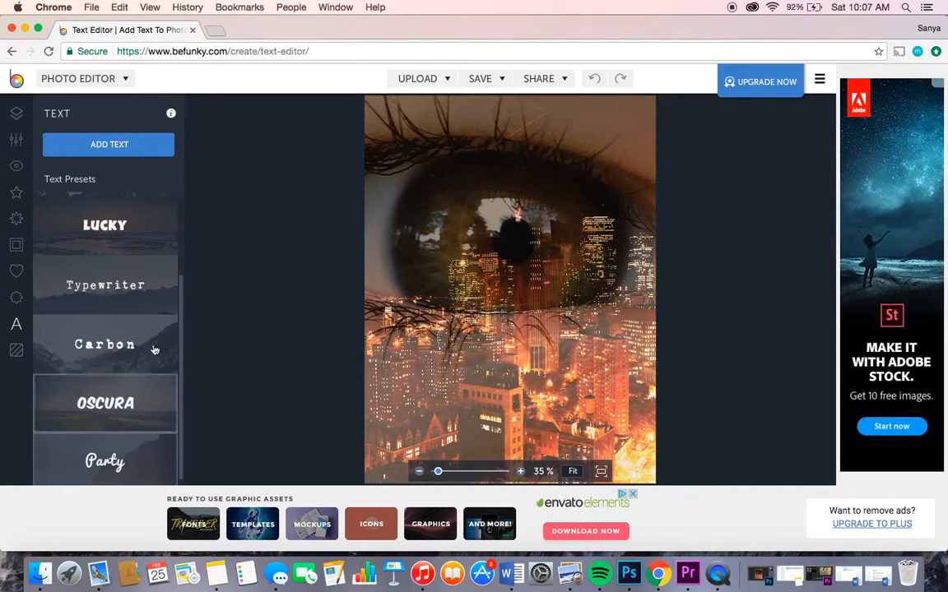
{"action": "scroll", "coordinate": [159, 297], "scroll_direction": "up", "scroll_amount": 3}
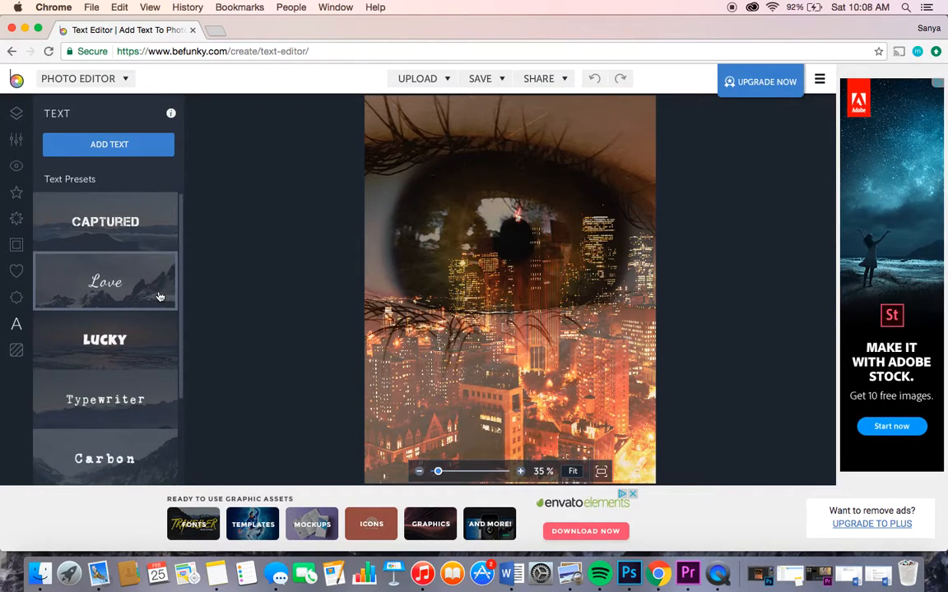
Step: Add a text layer from the Captured preset, look through the font choices and enlarge the text to about 52 pt
{"action": "left_click", "coordinate": [128, 216]}
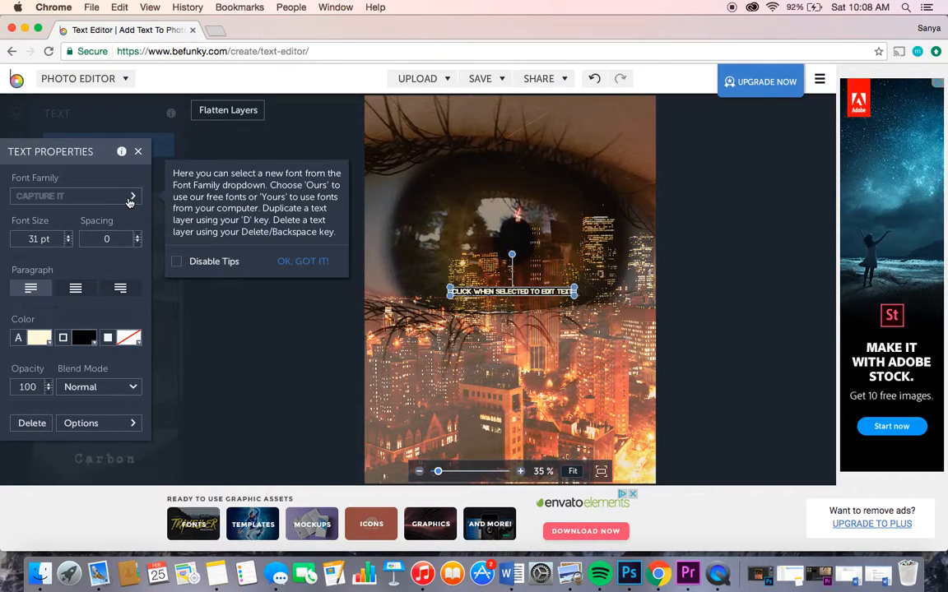
{"action": "left_click", "coordinate": [129, 202]}
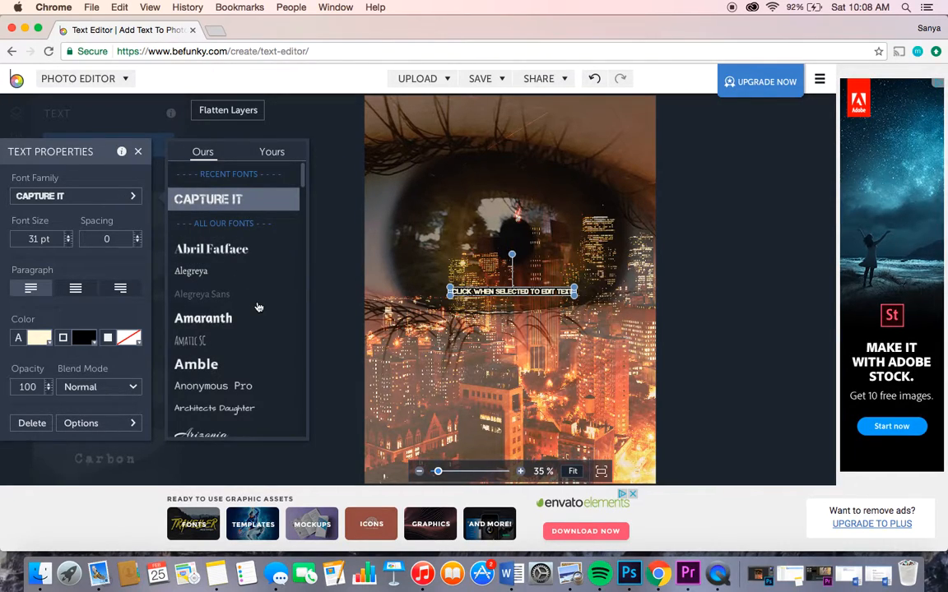
{"action": "scroll", "coordinate": [259, 307], "scroll_direction": "down", "scroll_amount": 10}
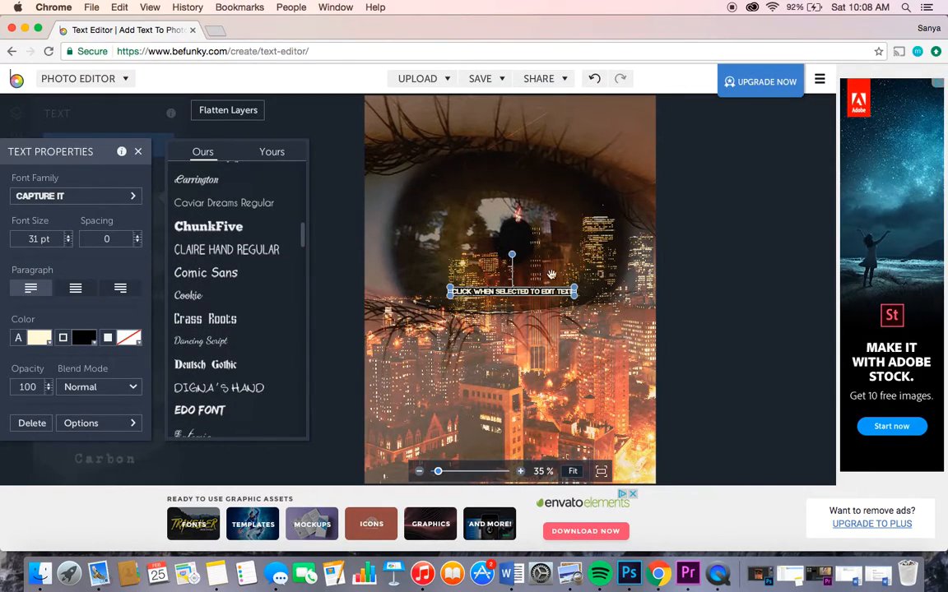
{"action": "left_click_drag", "start_coordinate": [573, 293], "coordinate": [584, 367]}
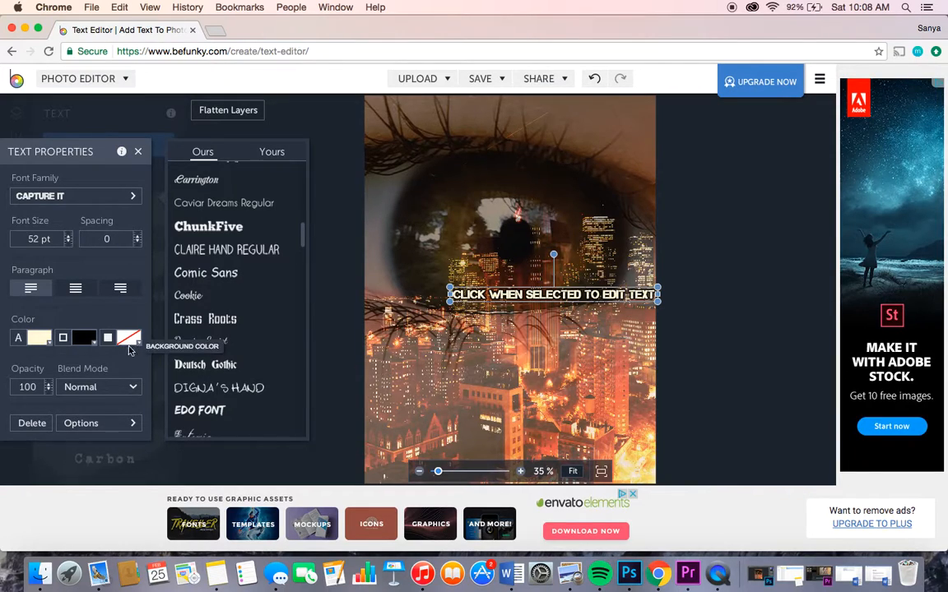
Step: Review the blend modes and the duplicate, flip and alignment options for the Captured text, and delete that text layer
{"action": "left_click", "coordinate": [137, 387]}
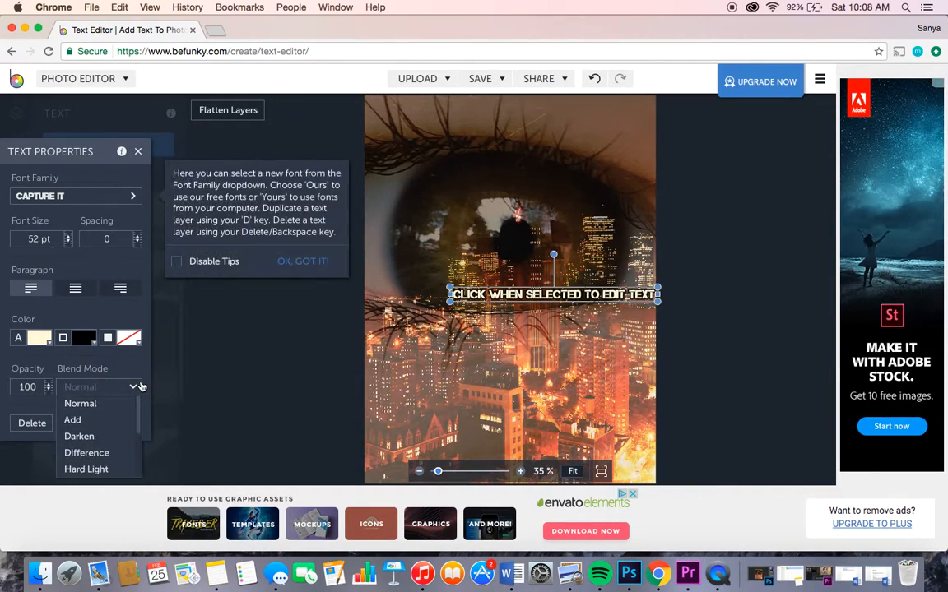
{"action": "scroll", "coordinate": [117, 461], "scroll_direction": "down", "scroll_amount": 3}
{"action": "scroll", "coordinate": [117, 461], "scroll_direction": "up", "scroll_amount": 3}
{"action": "scroll", "coordinate": [91, 442], "scroll_direction": "down", "scroll_amount": 2}
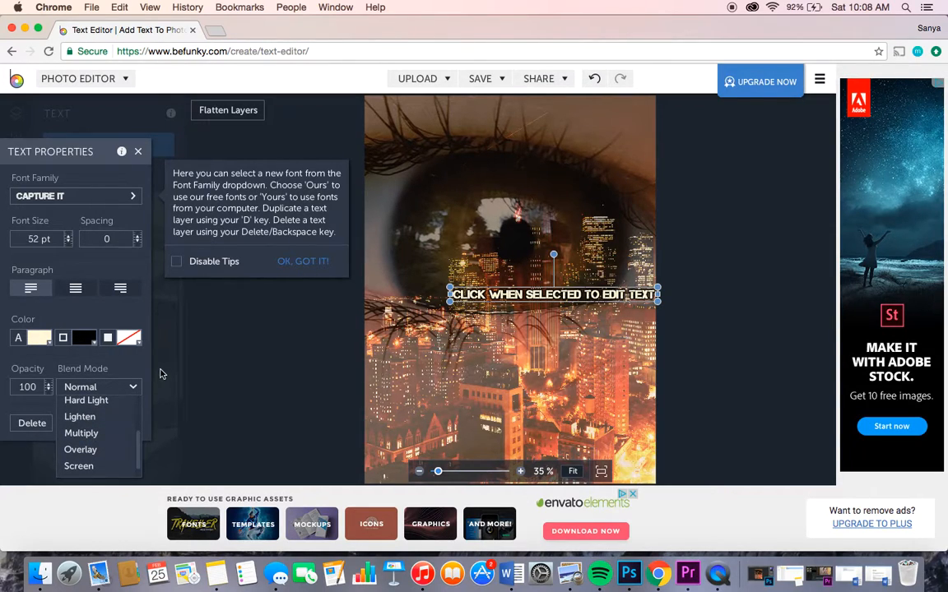
{"action": "left_click", "coordinate": [101, 323]}
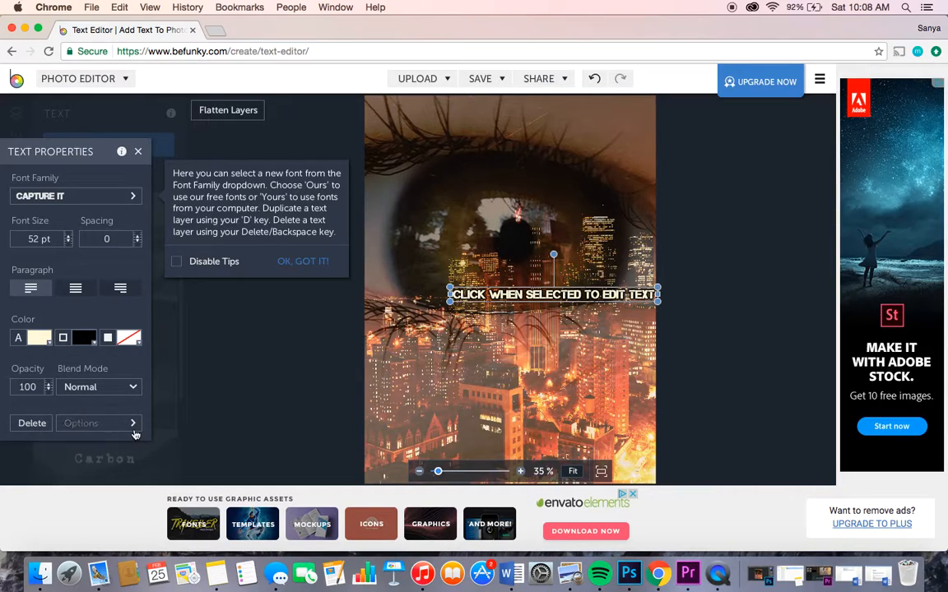
{"action": "left_click", "coordinate": [81, 423]}
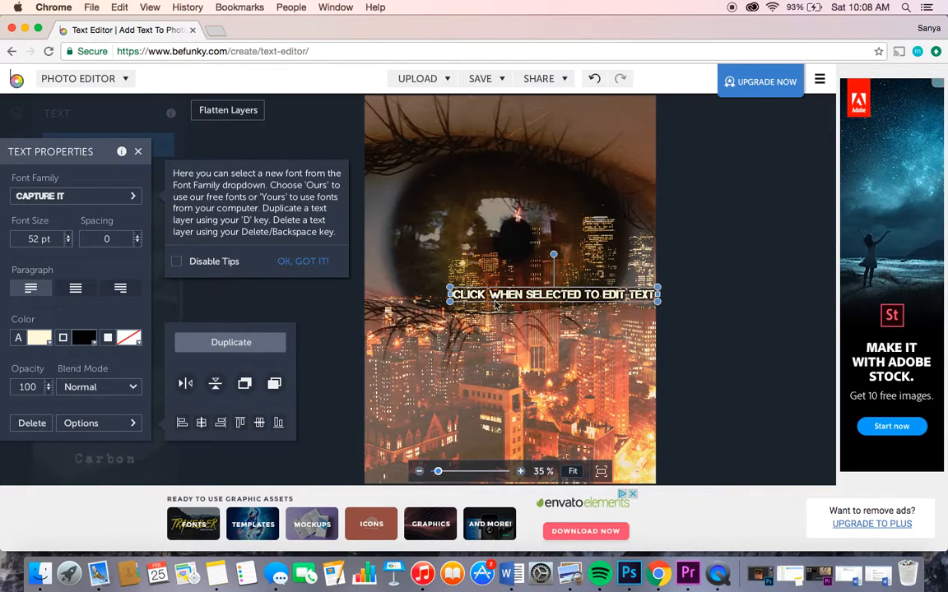
{"action": "left_click", "coordinate": [29, 422]}
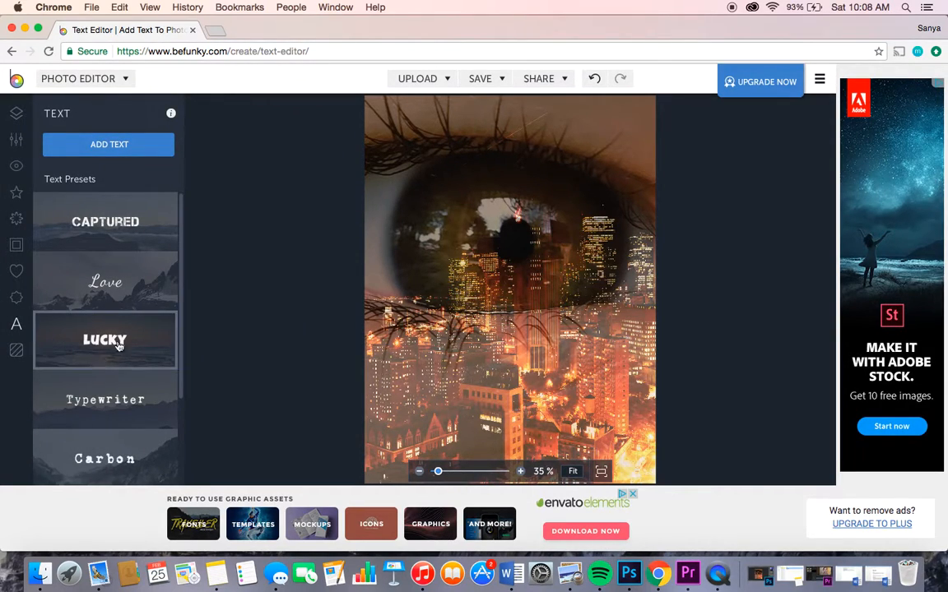
Step: Add a text layer from the Carbon preset and change its font family to Norwester
{"action": "scroll", "coordinate": [130, 401], "scroll_direction": "down", "scroll_amount": 3}
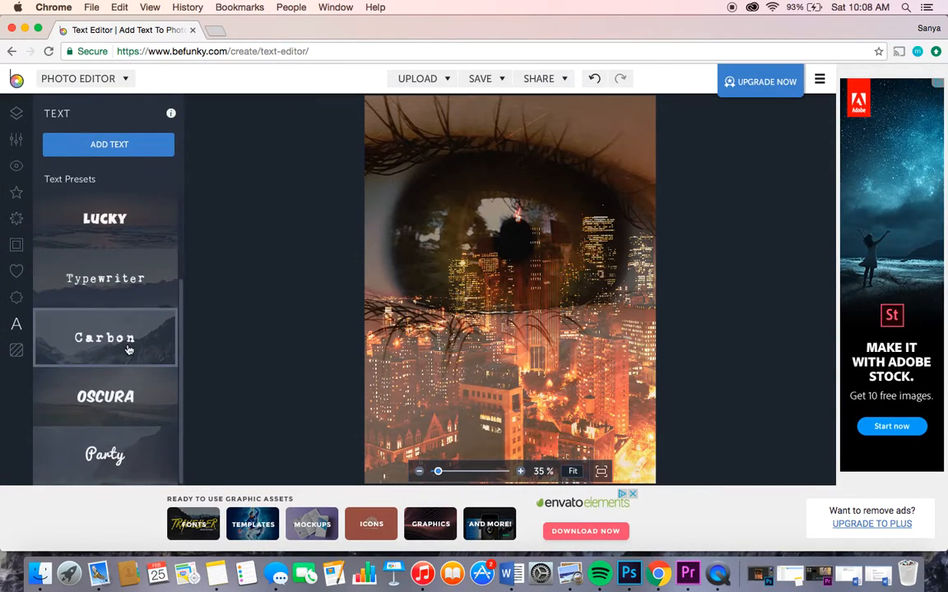
{"action": "left_click", "coordinate": [129, 350]}
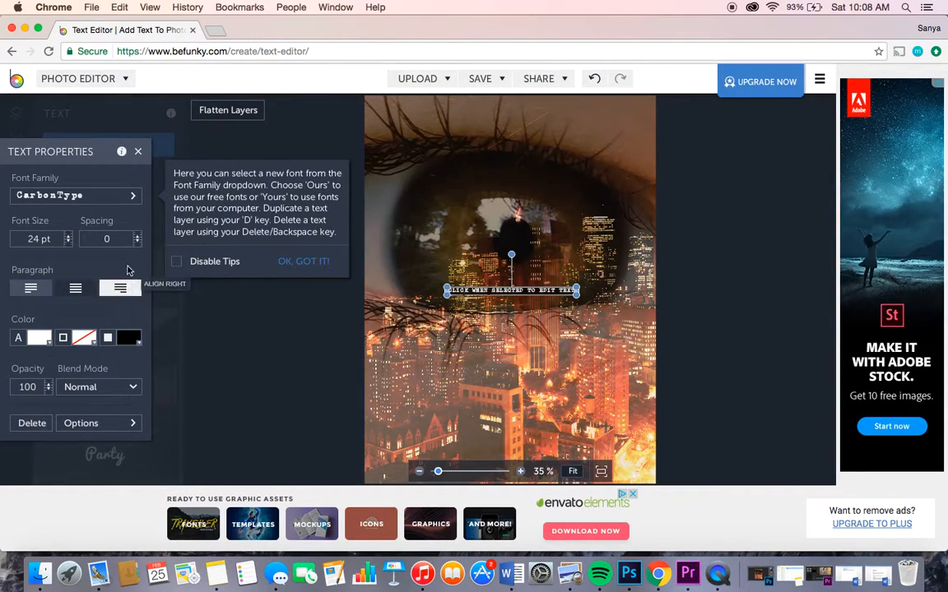
{"action": "left_click", "coordinate": [90, 195]}
{"action": "scroll", "coordinate": [253, 312], "scroll_direction": "down", "scroll_amount": 5}
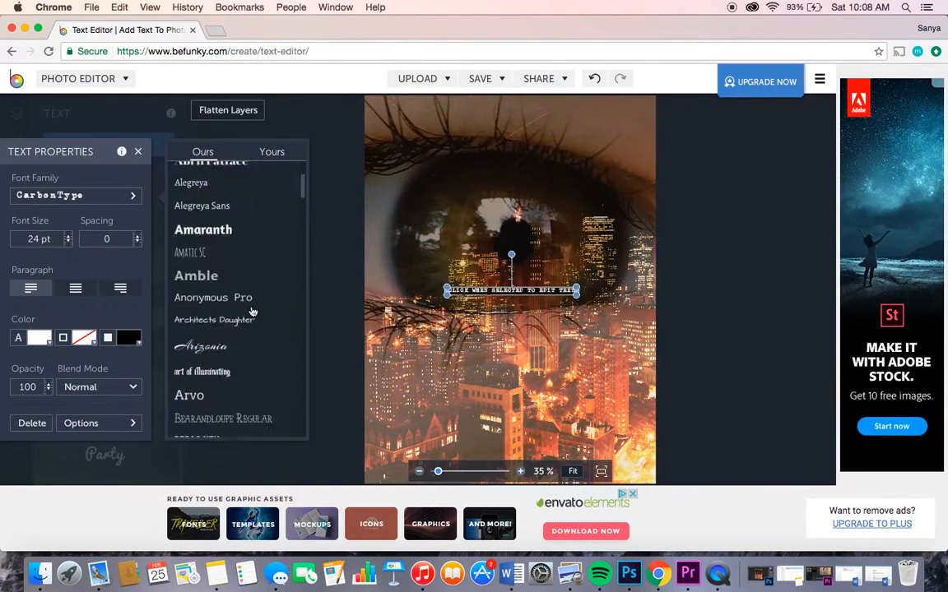
{"action": "scroll", "coordinate": [253, 312], "scroll_direction": "down", "scroll_amount": 6}
{"action": "scroll", "coordinate": [223, 347], "scroll_direction": "down", "scroll_amount": 2}
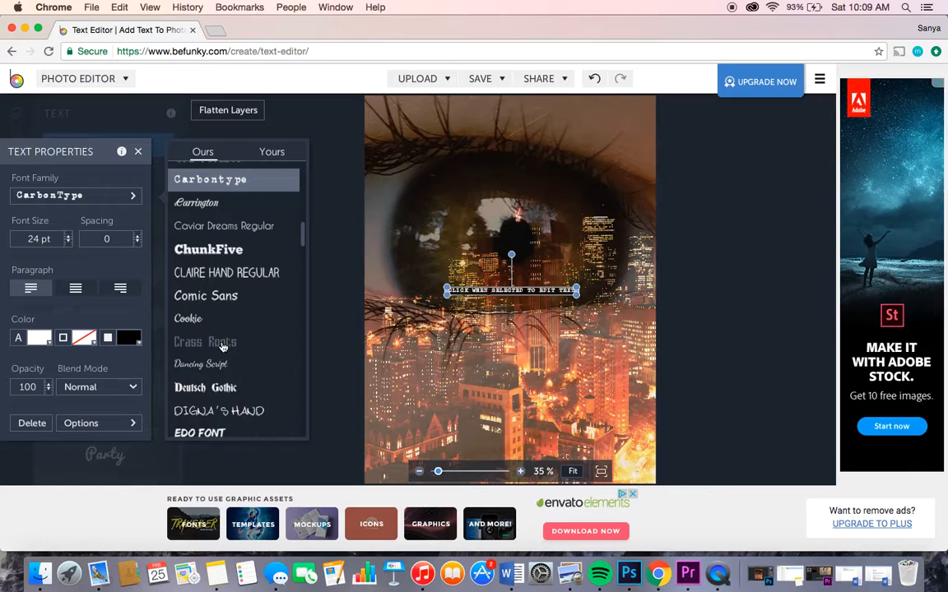
{"action": "scroll", "coordinate": [222, 347], "scroll_direction": "down", "scroll_amount": 10}
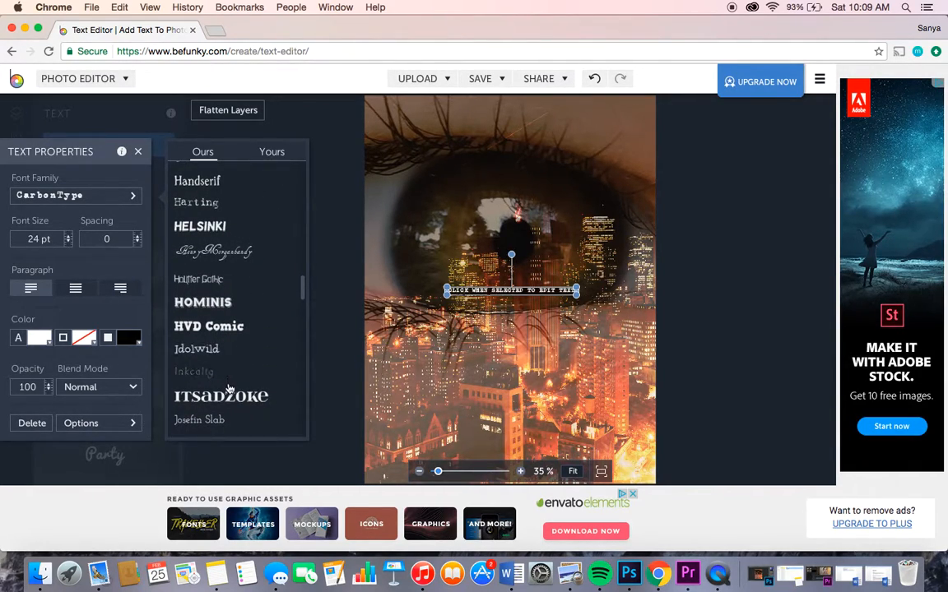
{"action": "scroll", "coordinate": [229, 333], "scroll_direction": "down", "scroll_amount": 4}
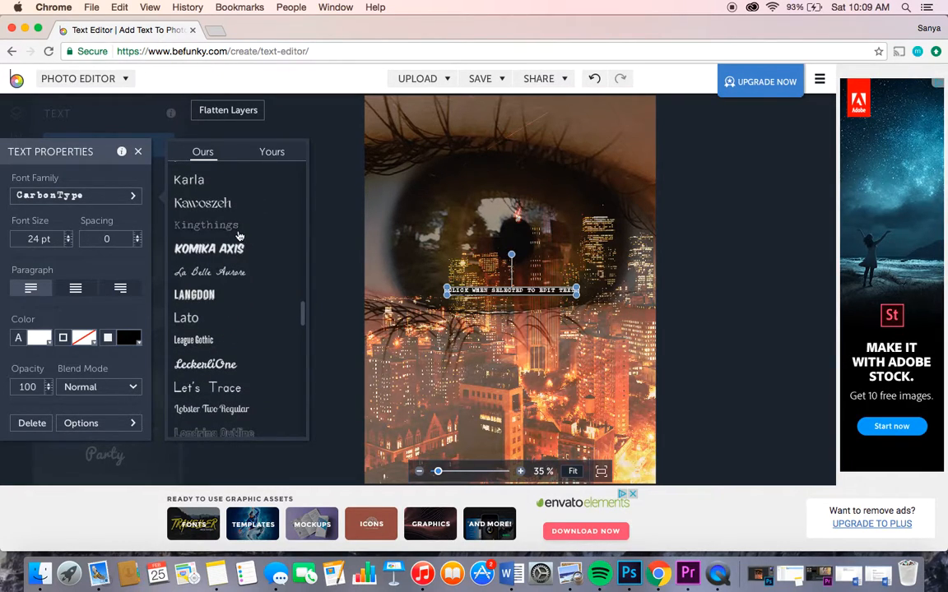
{"action": "scroll", "coordinate": [238, 237], "scroll_direction": "down", "scroll_amount": 2}
{"action": "scroll", "coordinate": [239, 237], "scroll_direction": "down", "scroll_amount": 1}
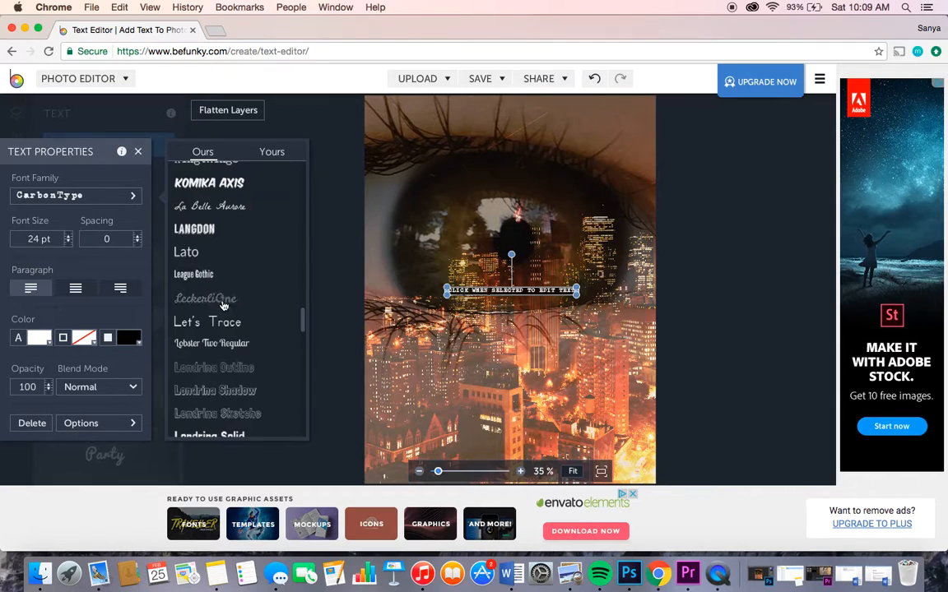
{"action": "scroll", "coordinate": [218, 366], "scroll_direction": "down", "scroll_amount": 5}
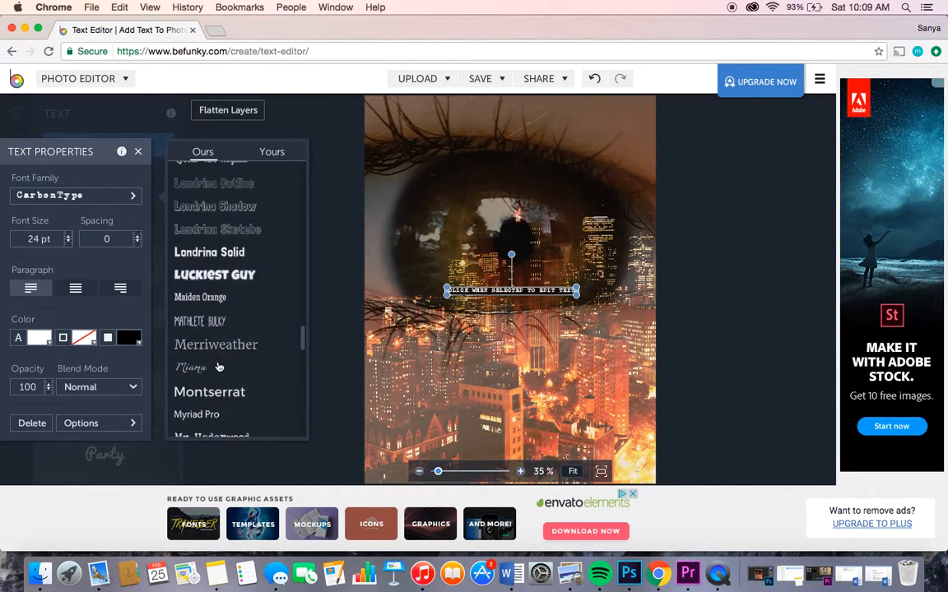
{"action": "scroll", "coordinate": [222, 413], "scroll_direction": "down", "scroll_amount": 4}
{"action": "scroll", "coordinate": [223, 413], "scroll_direction": "down", "scroll_amount": 2}
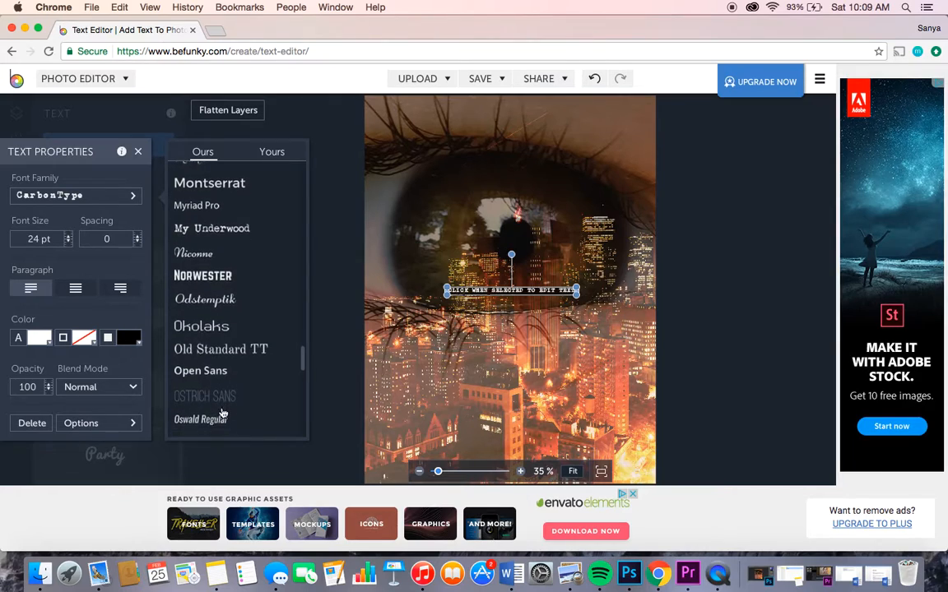
{"action": "left_click", "coordinate": [221, 284]}
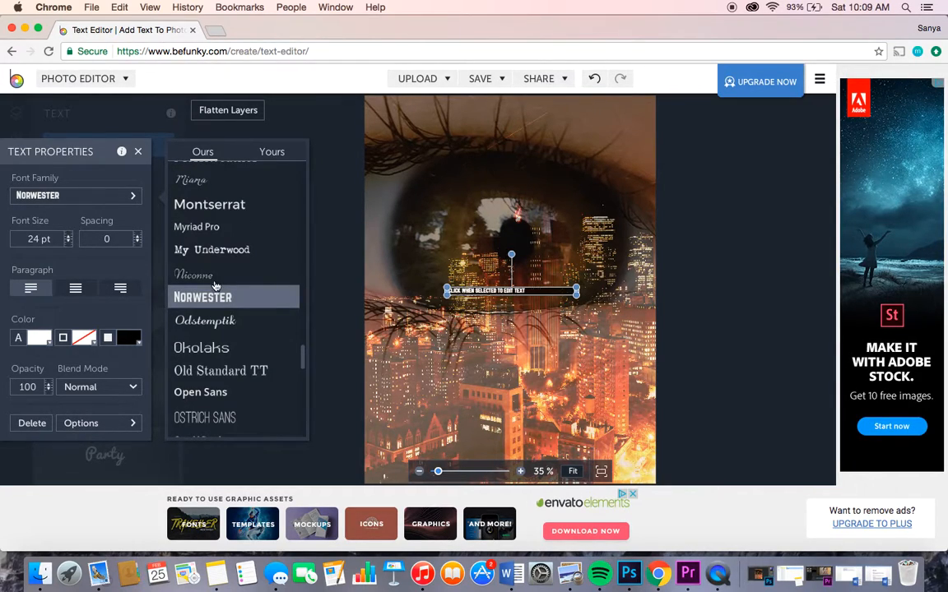
Step: Set the text layer's font size to 70 pt
{"action": "left_click", "coordinate": [66, 240]}
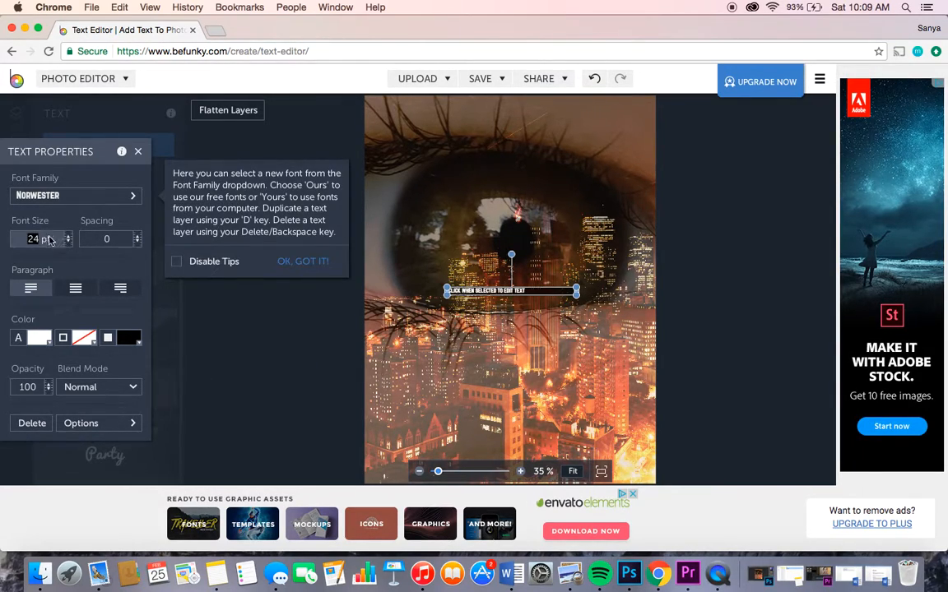
{"action": "type", "text": "70"}
{"action": "key", "text": "Return"}
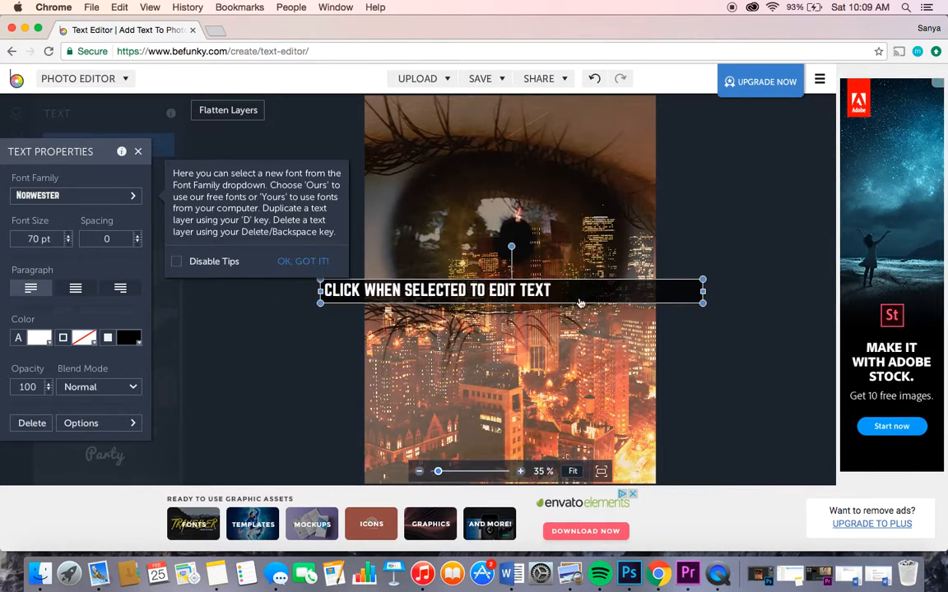
Step: Replace the placeholder text in the Norwester text layer with "REAL EYES REALIZE REAL LIES"
{"action": "left_click", "coordinate": [488, 287]}
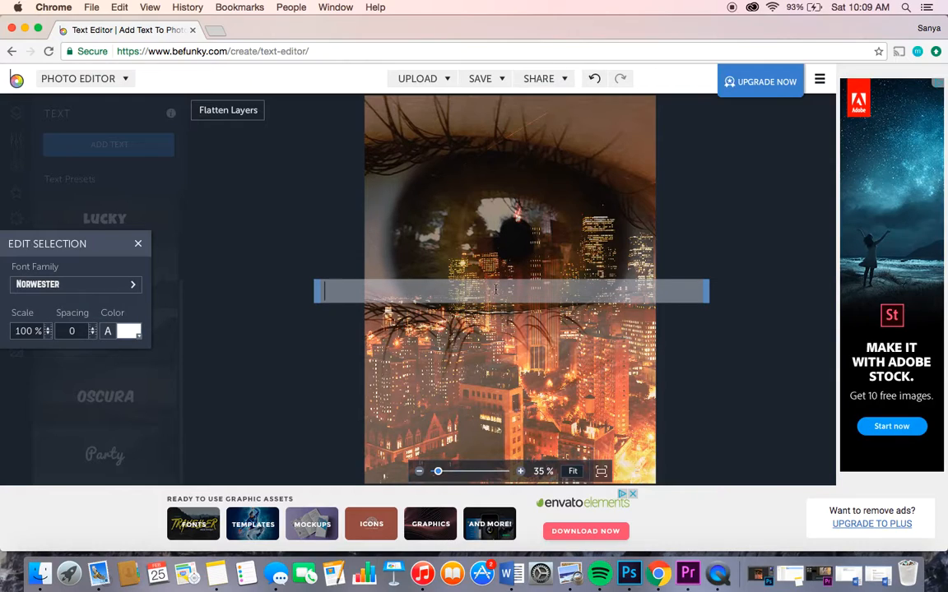
{"action": "type", "text": "REAL EYES REALIZE"}
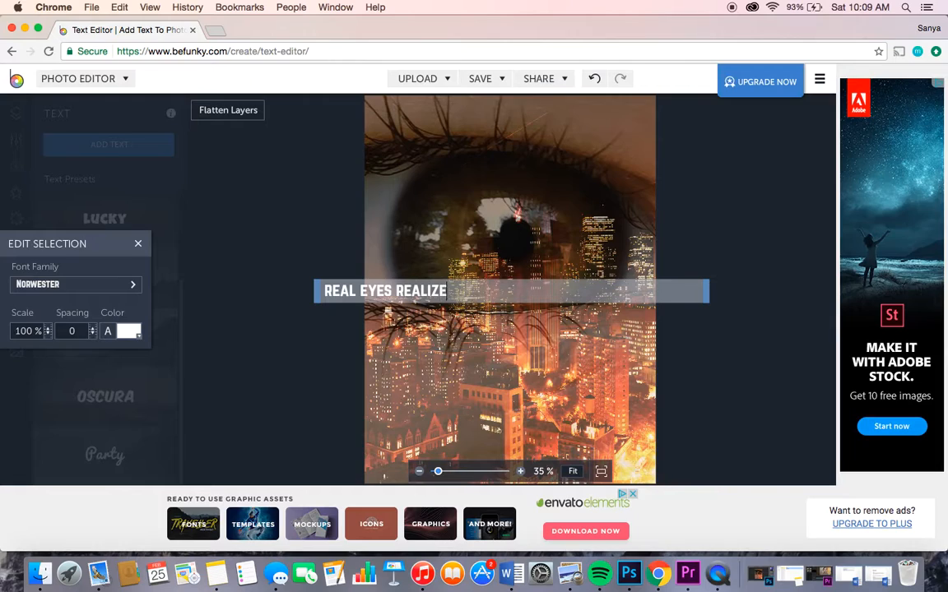
{"action": "type", "text": " REAL LIES"}
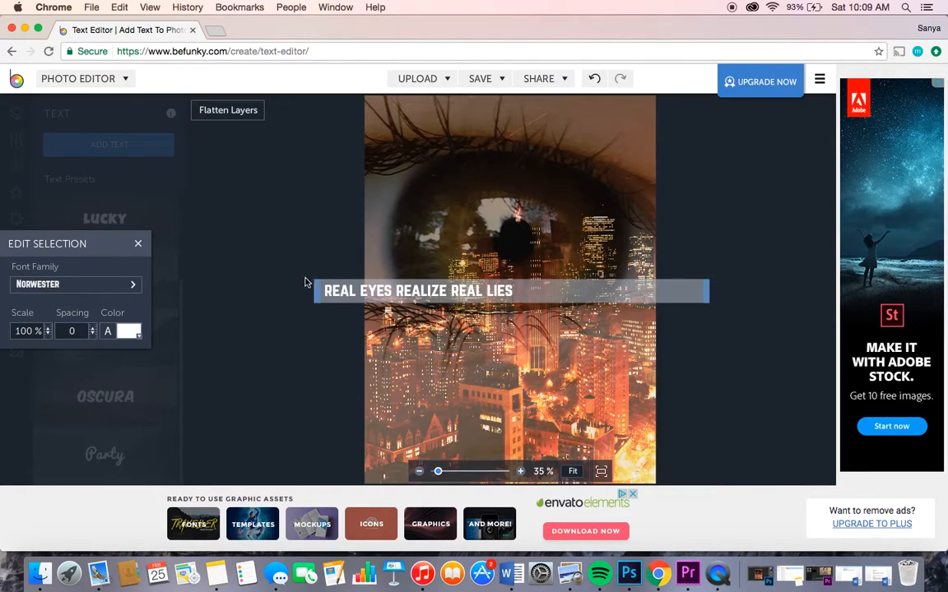
Step: Narrow the text box from both sides so its black background ends at the photo's right edge
{"action": "left_click_drag", "start_coordinate": [316, 291], "coordinate": [402, 290]}
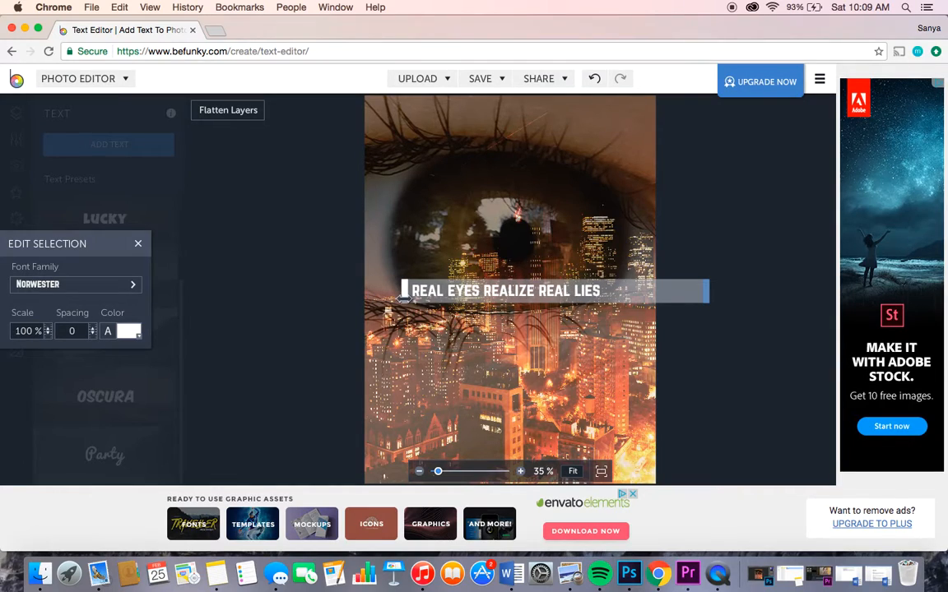
{"action": "left_click", "coordinate": [542, 351]}
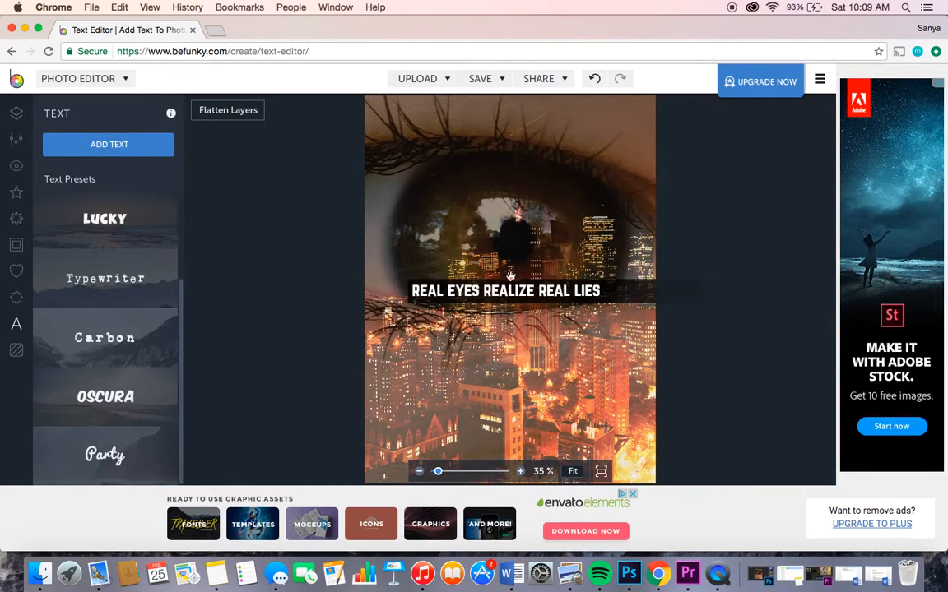
{"action": "left_click", "coordinate": [638, 288]}
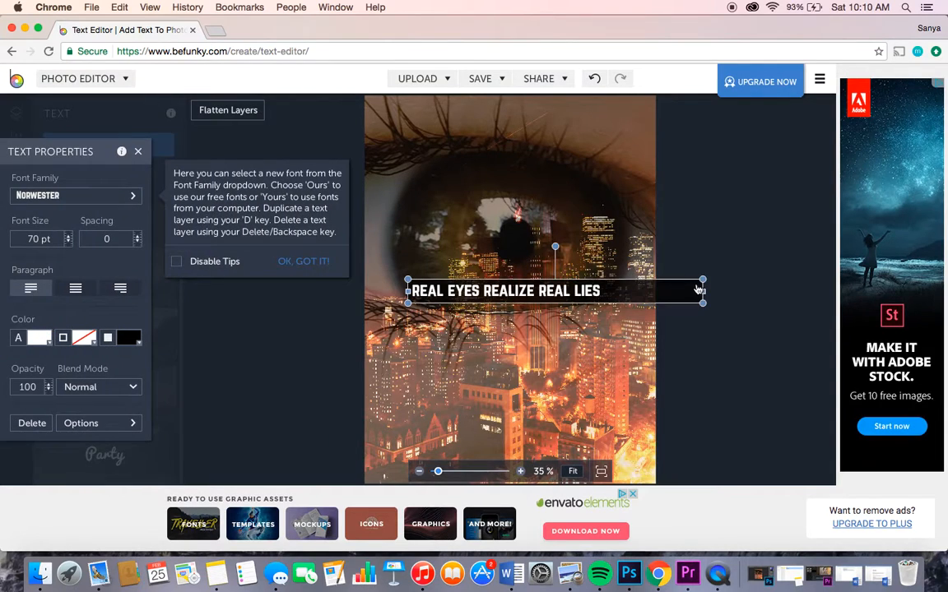
{"action": "left_click_drag", "start_coordinate": [704, 291], "coordinate": [654, 289]}
{"action": "left_click", "coordinate": [711, 294]}
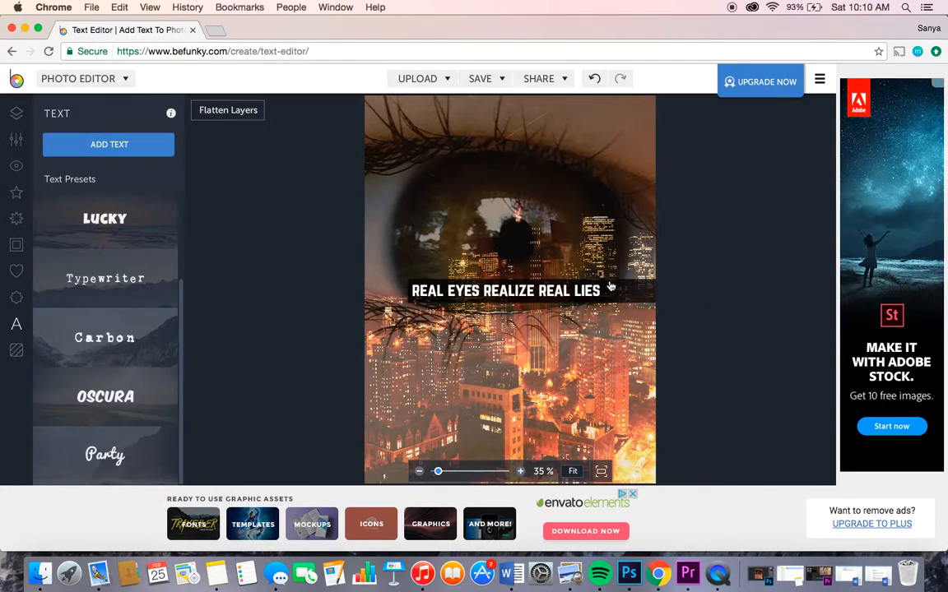
Step: Move the quote down over the city buildings in the photo's lower part and enlarge it slightly to 71 pt
{"action": "left_click_drag", "start_coordinate": [555, 290], "coordinate": [555, 416]}
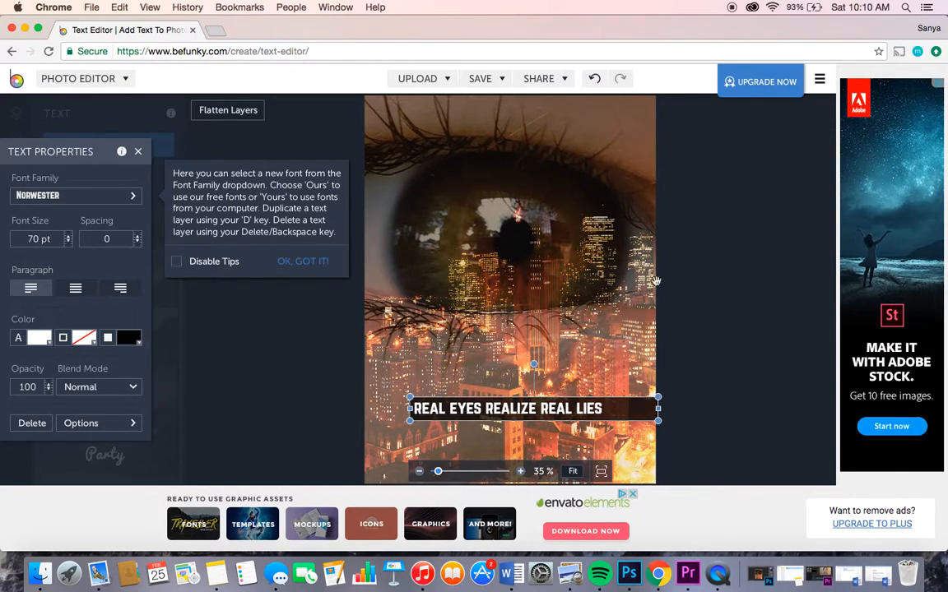
{"action": "mouse_move", "coordinate": [561, 403]}
{"action": "left_mouse_down"}
{"action": "mouse_move", "coordinate": [561, 207]}
{"action": "mouse_move", "coordinate": [568, 363]}
{"action": "mouse_move", "coordinate": [519, 395]}
{"action": "mouse_move", "coordinate": [565, 394]}
{"action": "mouse_move", "coordinate": [566, 418]}
{"action": "mouse_move", "coordinate": [566, 396]}
{"action": "left_mouse_up"}
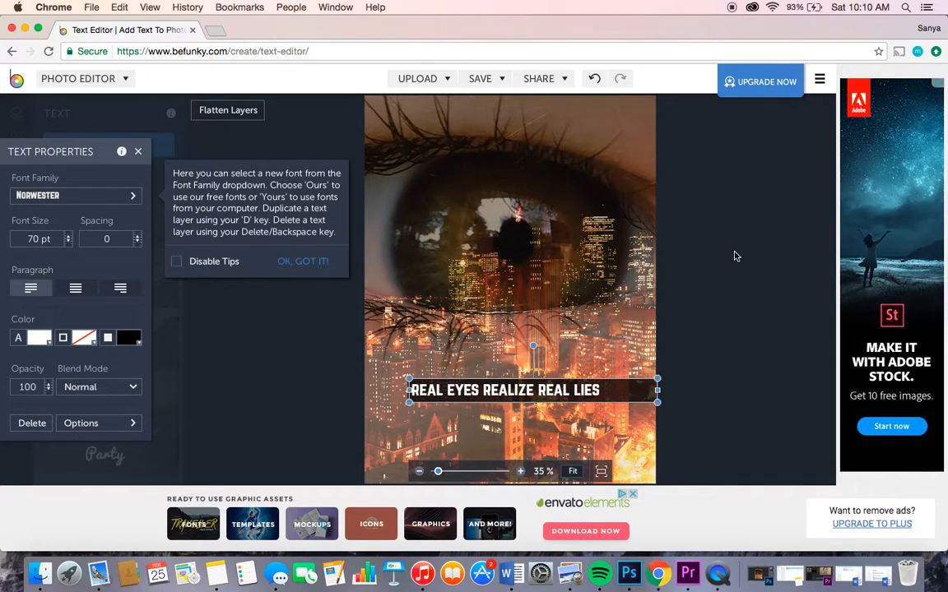
{"action": "mouse_move", "coordinate": [409, 402]}
{"action": "left_mouse_down"}
{"action": "mouse_move", "coordinate": [370, 424]}
{"action": "mouse_move", "coordinate": [434, 401]}
{"action": "mouse_move", "coordinate": [406, 403]}
{"action": "left_mouse_up"}
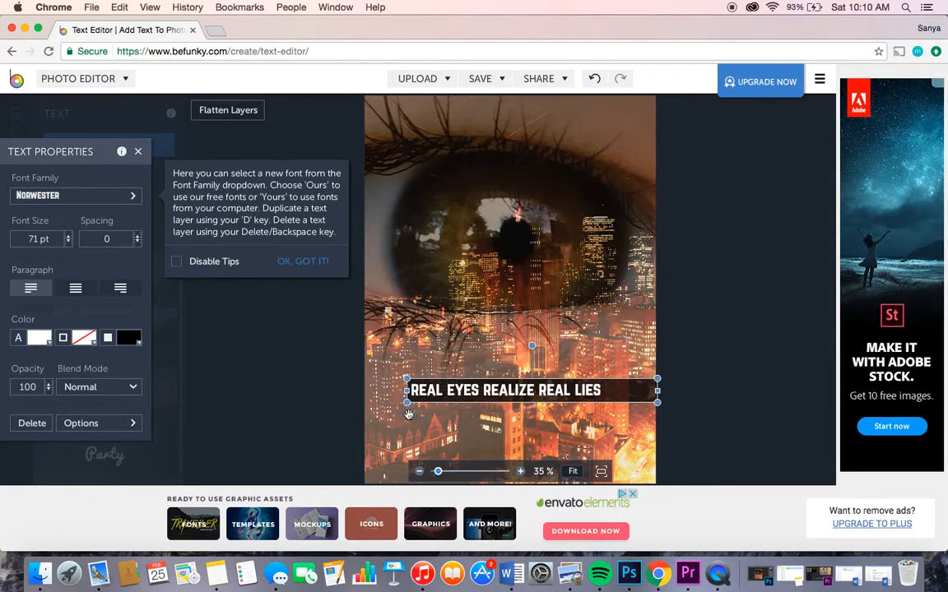
{"action": "left_click", "coordinate": [748, 377]}
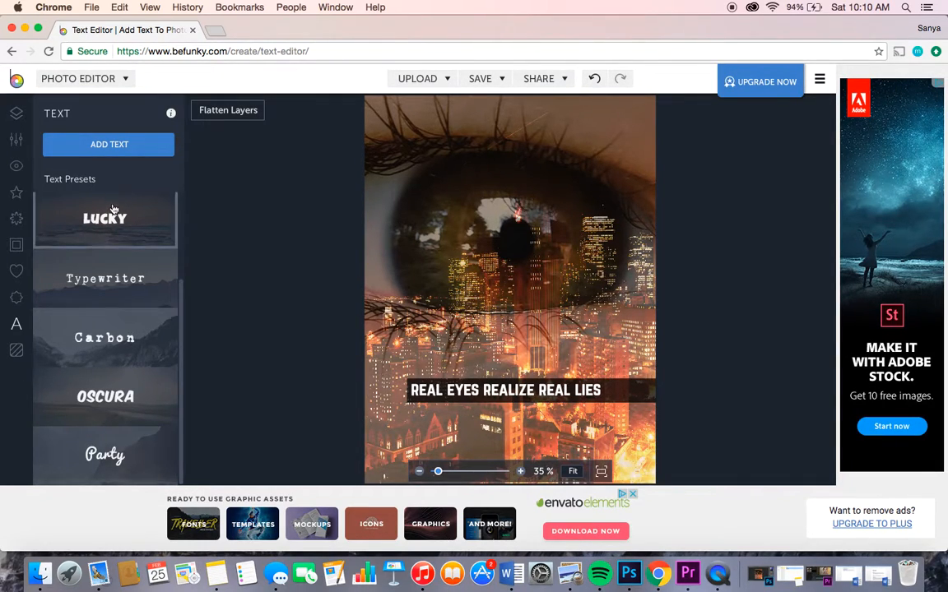
{"action": "left_click", "coordinate": [82, 278]}
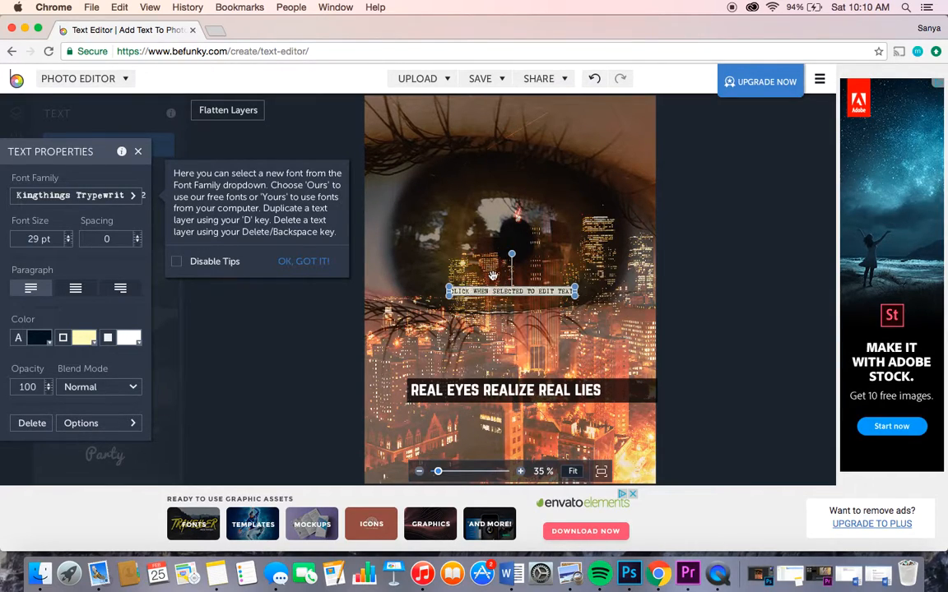
{"action": "left_click", "coordinate": [494, 296]}
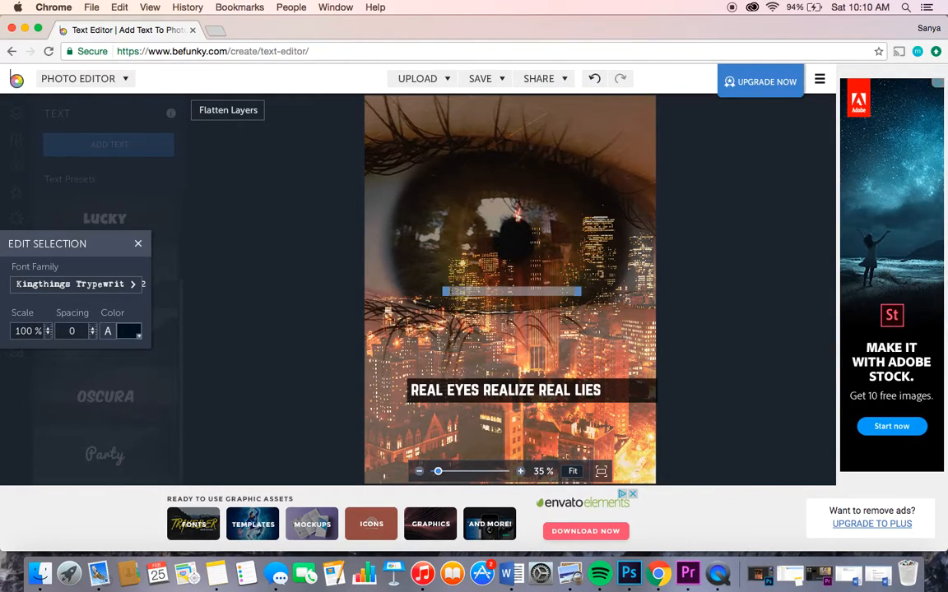
{"action": "left_click", "coordinate": [143, 248]}
{"action": "left_click", "coordinate": [452, 295]}
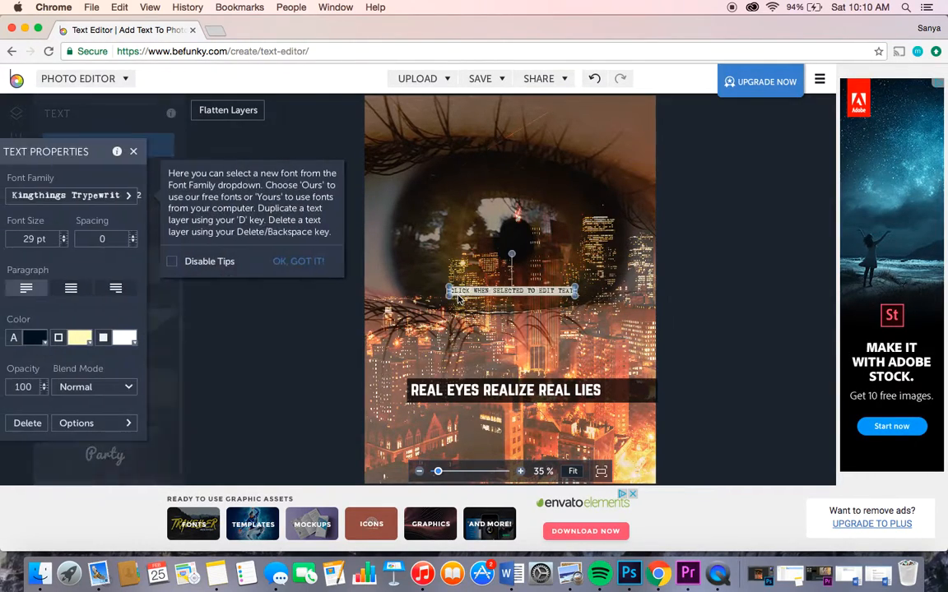
{"action": "left_click", "coordinate": [20, 427]}
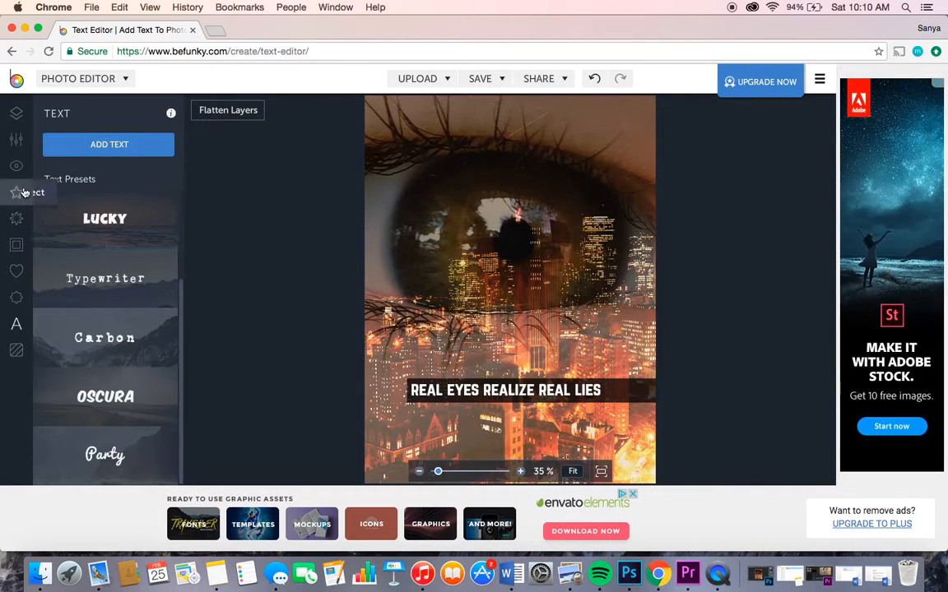
Step: Look through the photo editing tools, start a Vignette on the photo and set its amount to 14
{"action": "left_click", "coordinate": [17, 141]}
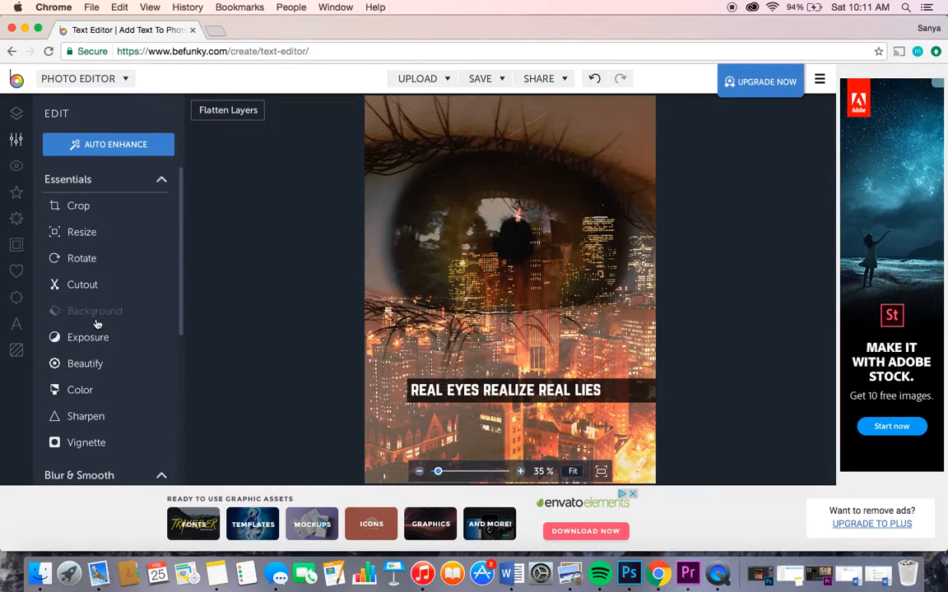
{"action": "scroll", "coordinate": [95, 322], "scroll_direction": "down", "scroll_amount": 5}
{"action": "scroll", "coordinate": [96, 322], "scroll_direction": "up", "scroll_amount": 5}
{"action": "scroll", "coordinate": [95, 323], "scroll_direction": "down", "scroll_amount": 5}
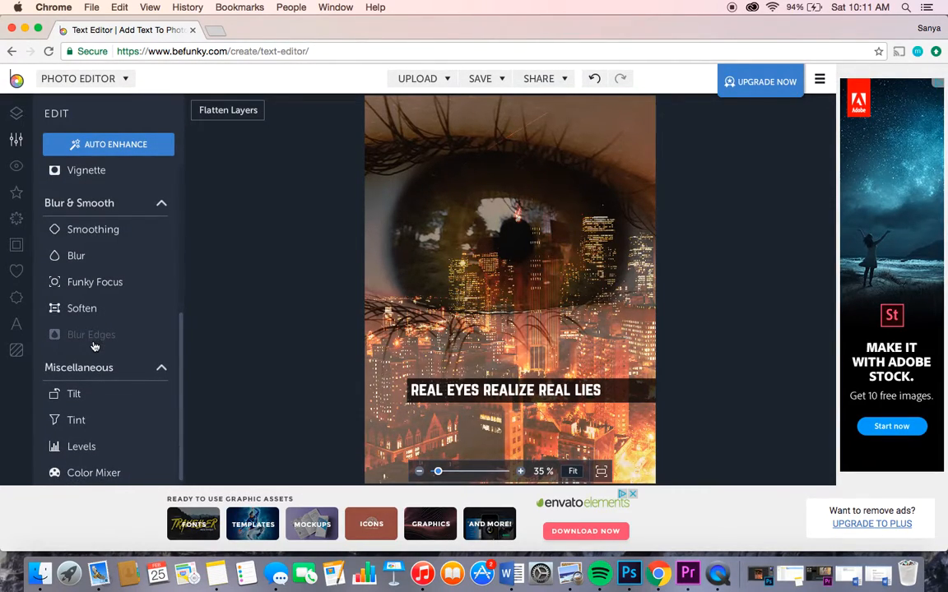
{"action": "scroll", "coordinate": [93, 345], "scroll_direction": "up", "scroll_amount": 5}
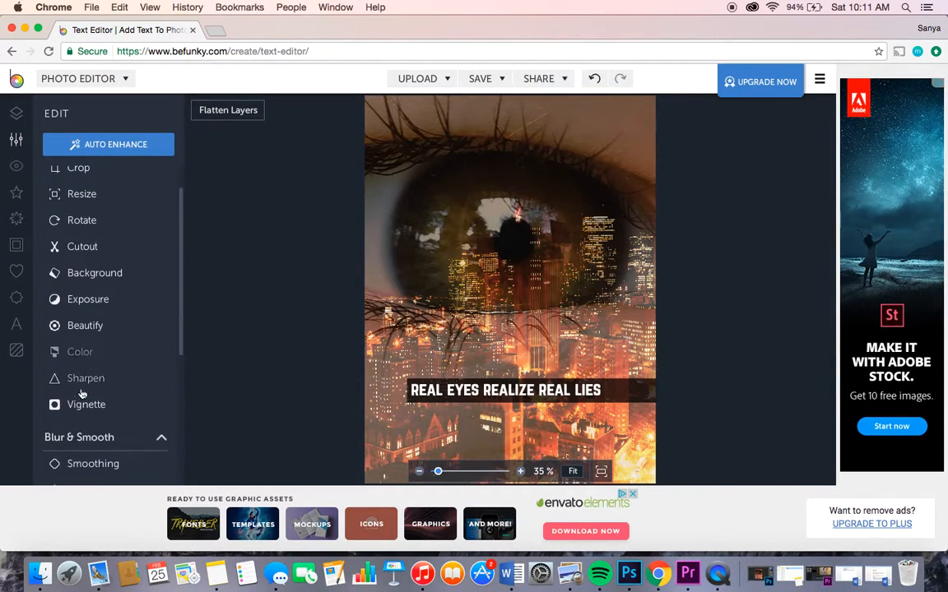
{"action": "left_click", "coordinate": [82, 416]}
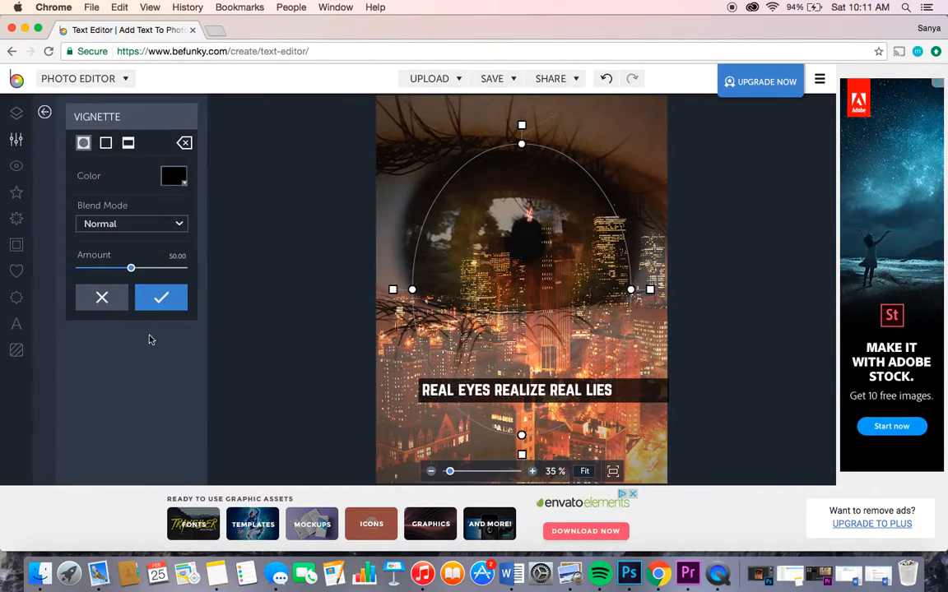
{"action": "left_click_drag", "start_coordinate": [132, 271], "coordinate": [79, 270]}
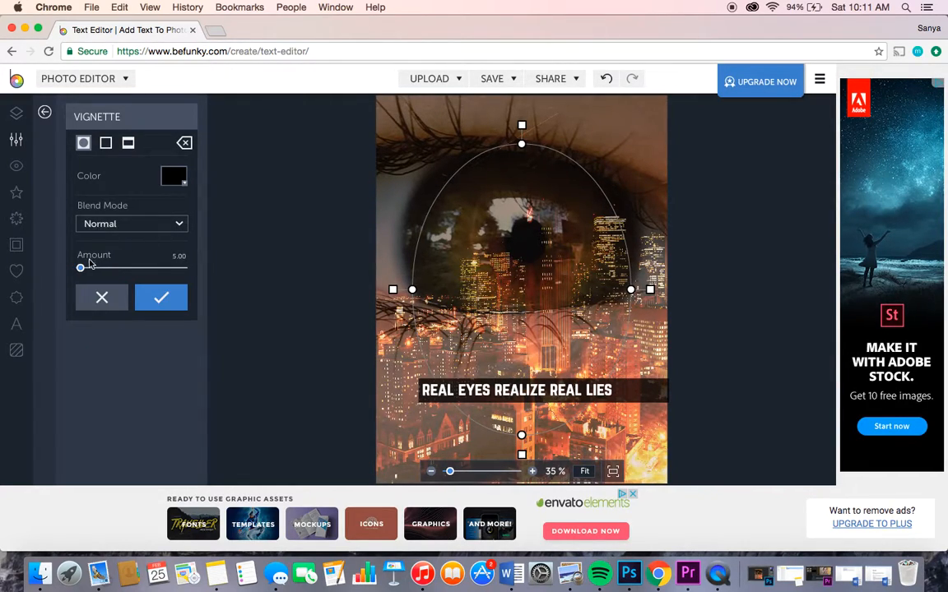
{"action": "left_click_drag", "start_coordinate": [82, 270], "coordinate": [92, 271]}
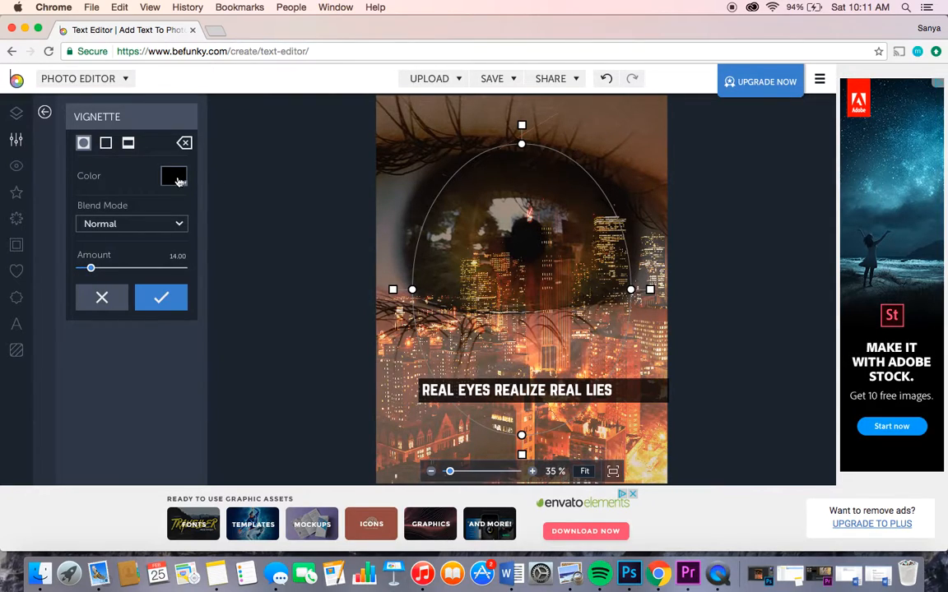
Step: Enlarge the vignette's ellipse to nearly the photo's full width, shift it slightly upward and apply the effect
{"action": "left_click", "coordinate": [173, 177]}
{"action": "left_click", "coordinate": [148, 176]}
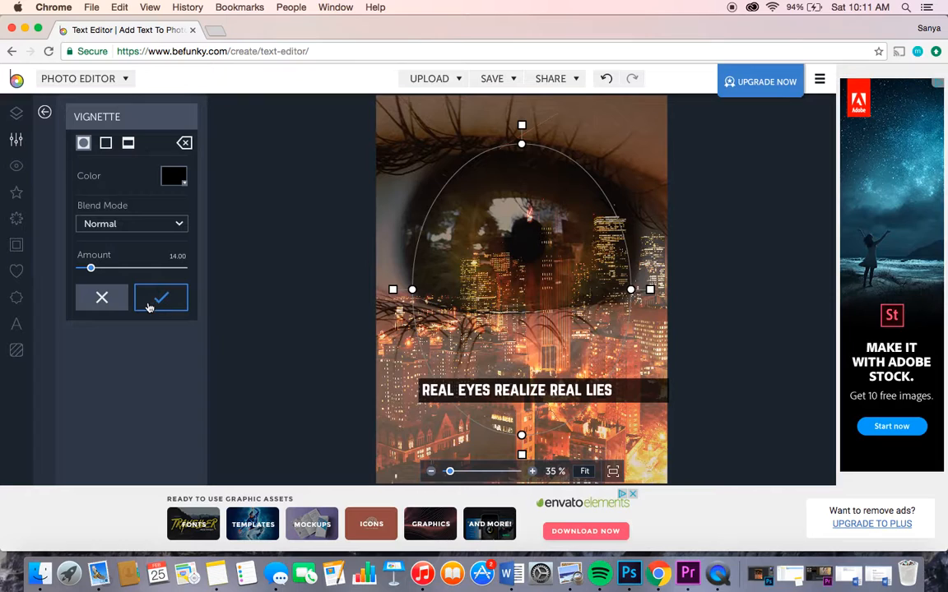
{"action": "left_click_drag", "start_coordinate": [522, 144], "coordinate": [521, 106]}
{"action": "left_click_drag", "start_coordinate": [515, 246], "coordinate": [511, 226]}
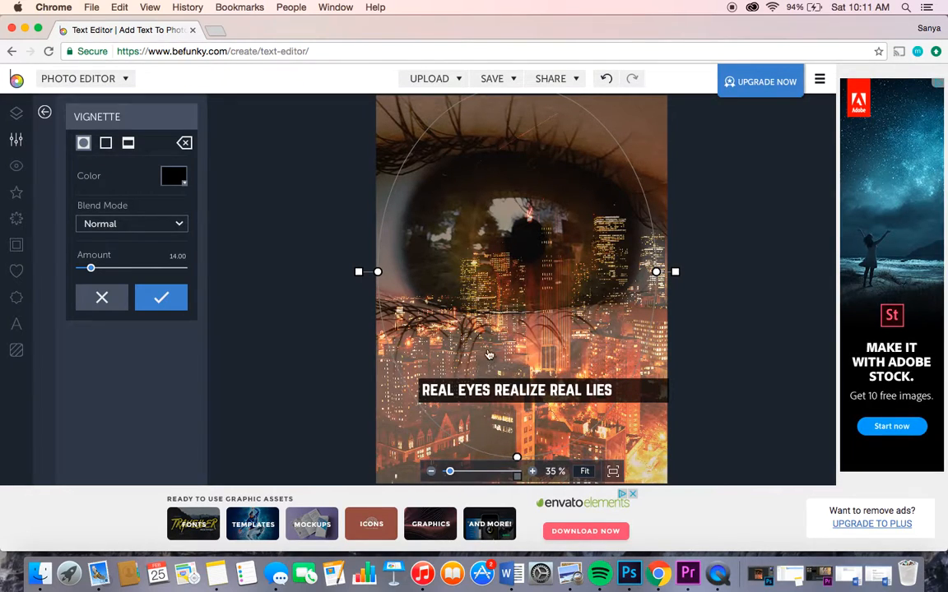
{"action": "left_click", "coordinate": [159, 298]}
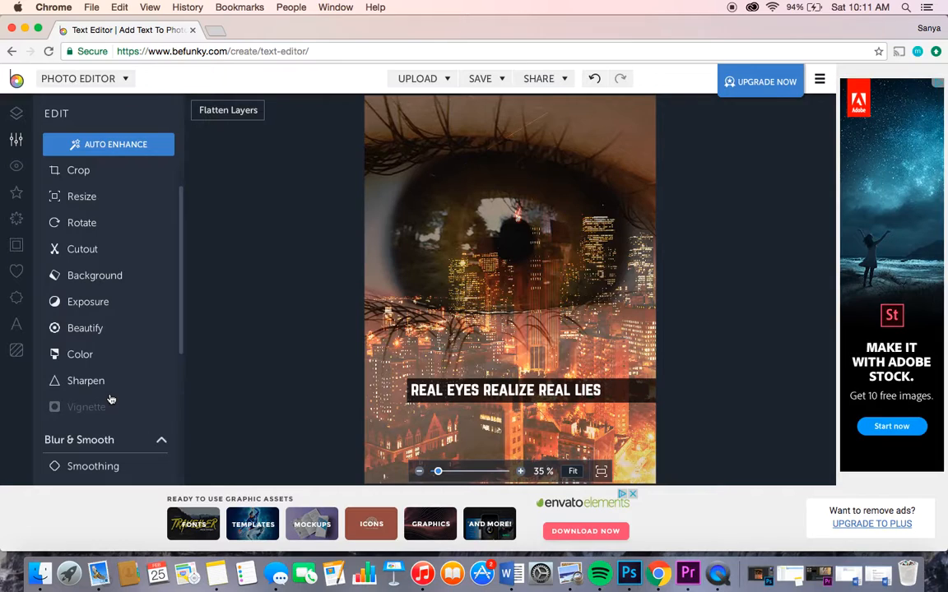
Step: Review the remaining editing tools, return to the text tools and examine the save, upload and share destinations
{"action": "scroll", "coordinate": [111, 399], "scroll_direction": "down", "scroll_amount": 5}
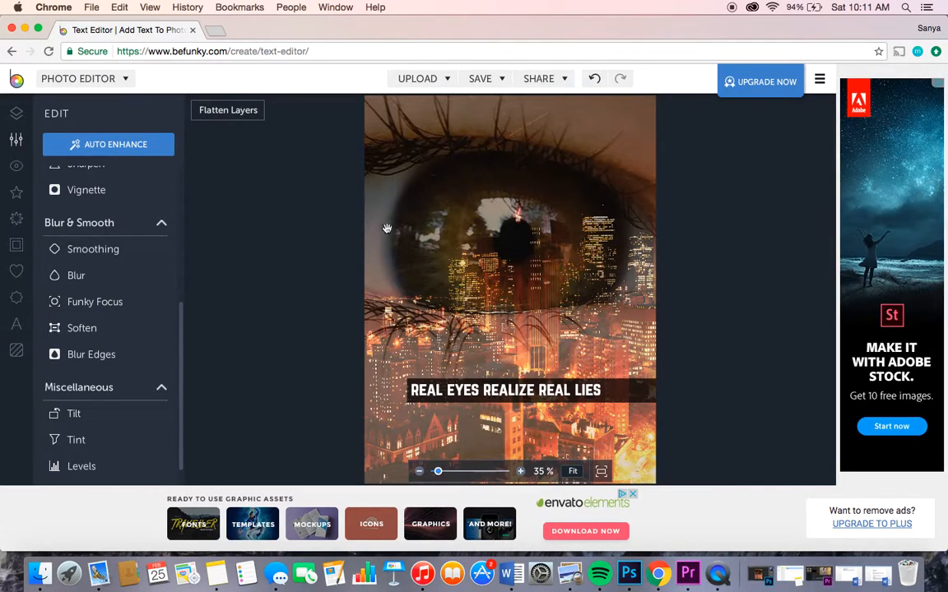
{"action": "left_click", "coordinate": [17, 323]}
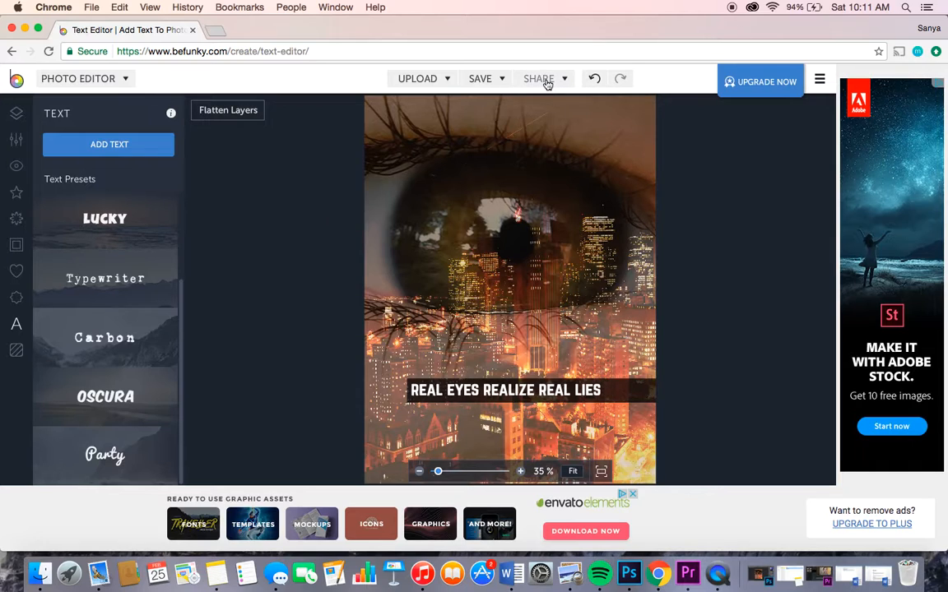
{"action": "left_click", "coordinate": [487, 79]}
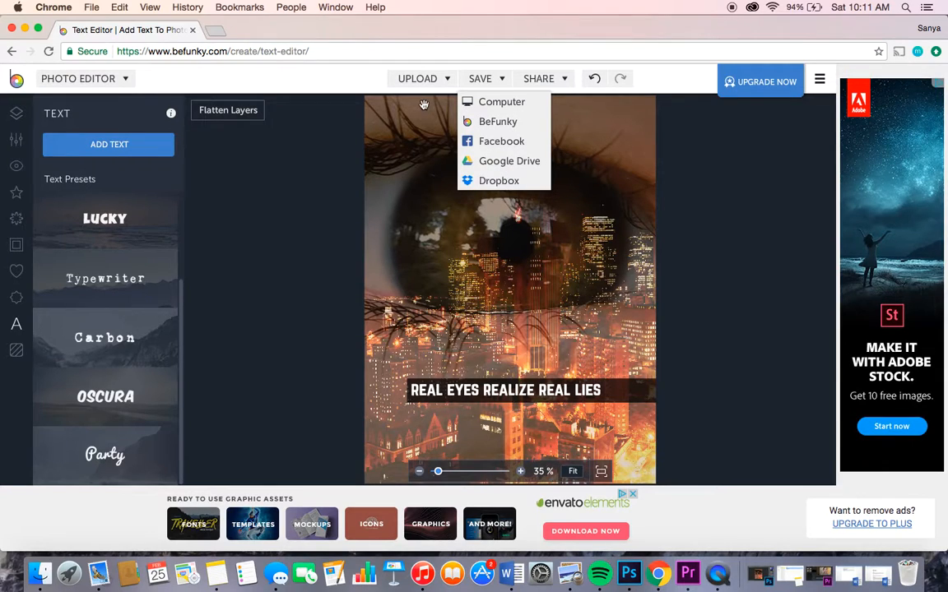
{"action": "left_click", "coordinate": [444, 87]}
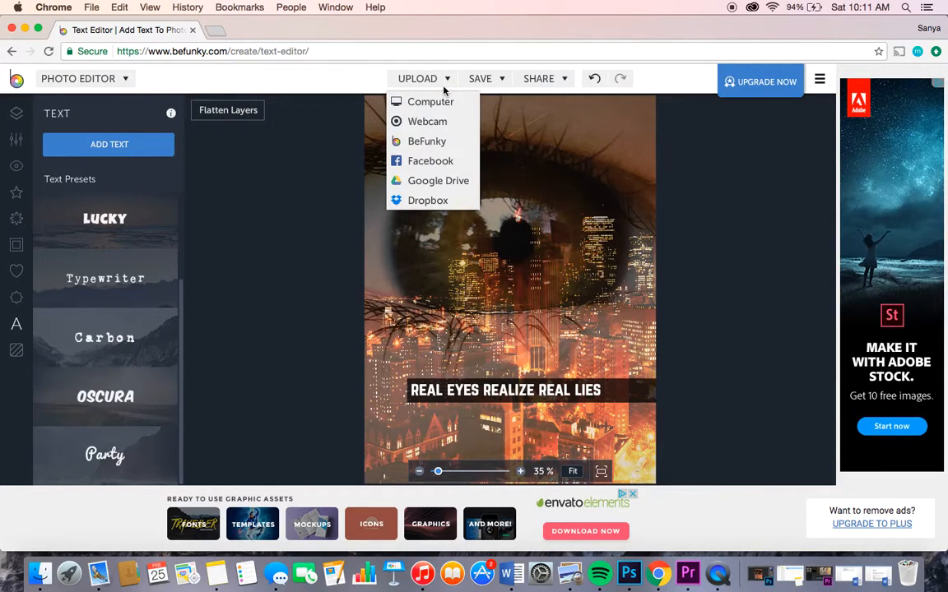
{"action": "left_click", "coordinate": [566, 80]}
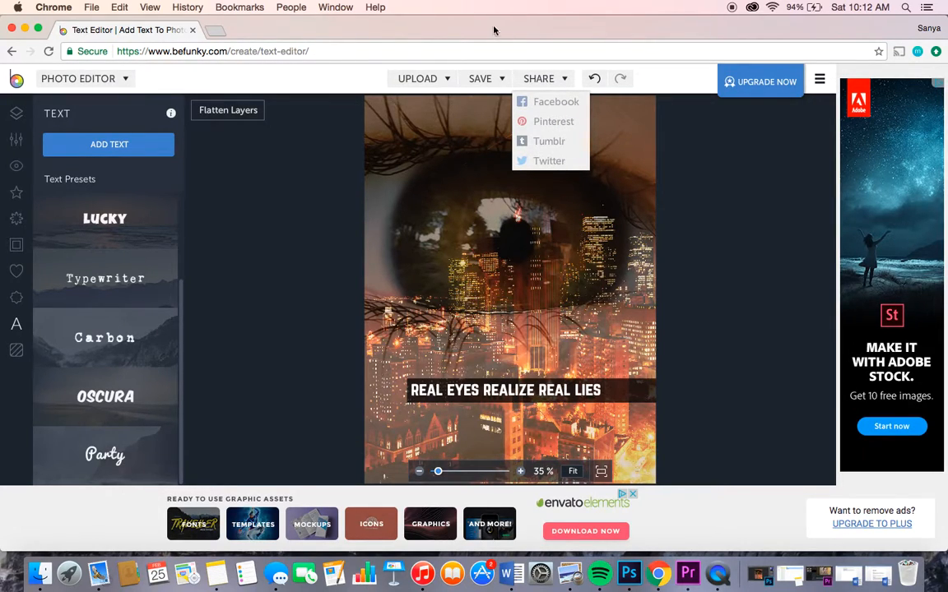
{"action": "left_click", "coordinate": [722, 156]}
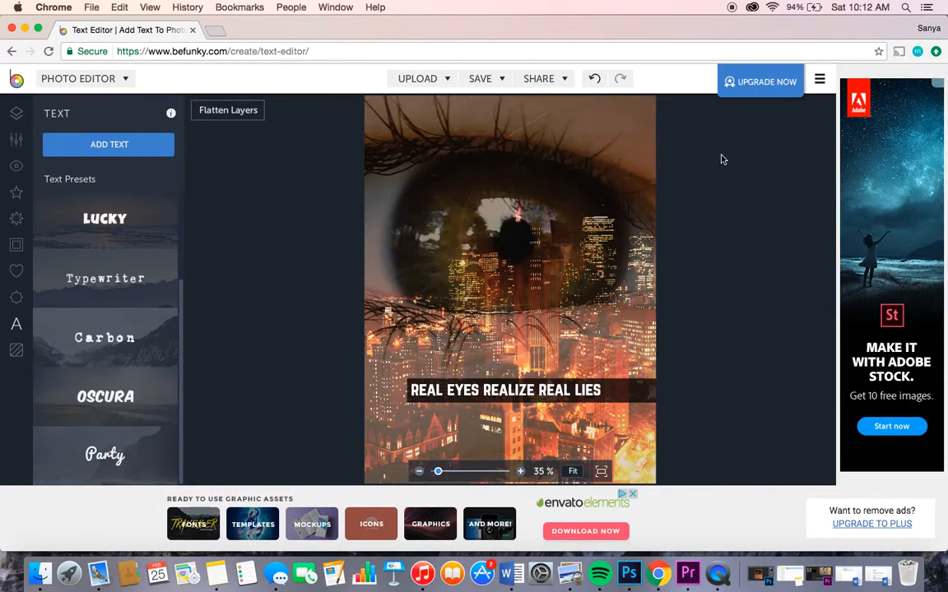
Step: Save the image to the computer's Desktop as a JPG named "PictureforTypography 2" with quality 92
{"action": "left_click", "coordinate": [490, 80]}
{"action": "left_click", "coordinate": [494, 101]}
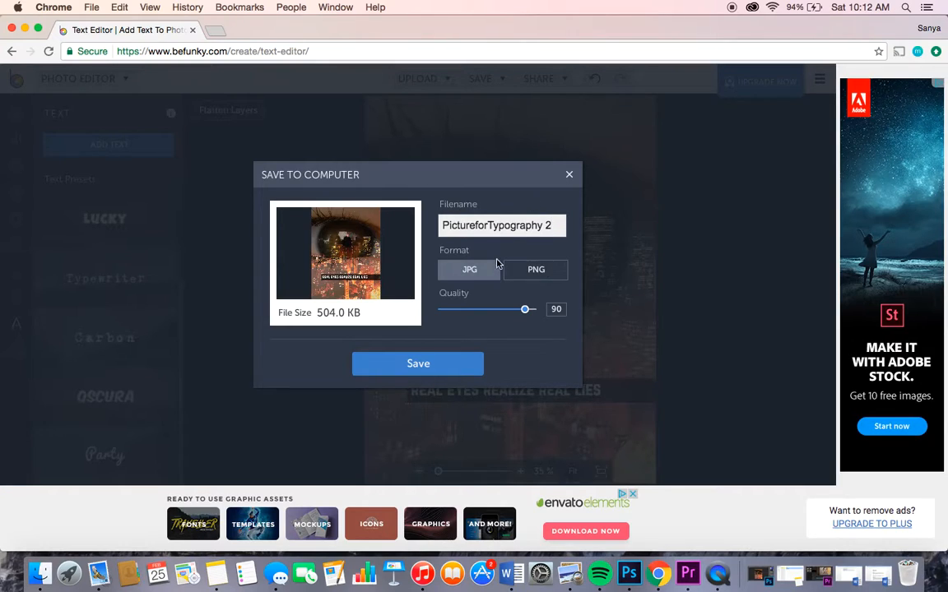
{"action": "left_click_drag", "start_coordinate": [528, 316], "coordinate": [586, 319]}
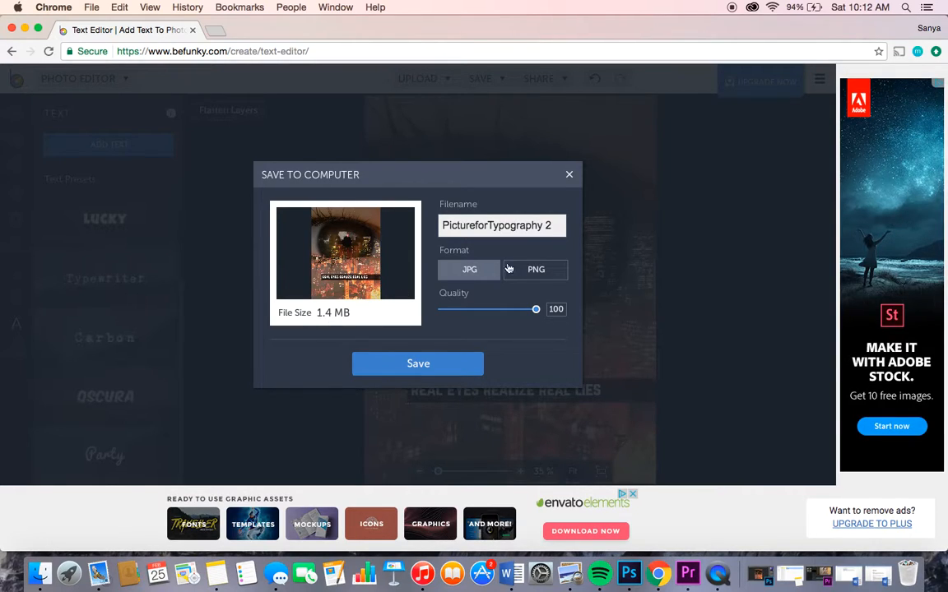
{"action": "left_click_drag", "start_coordinate": [536, 311], "coordinate": [529, 313]}
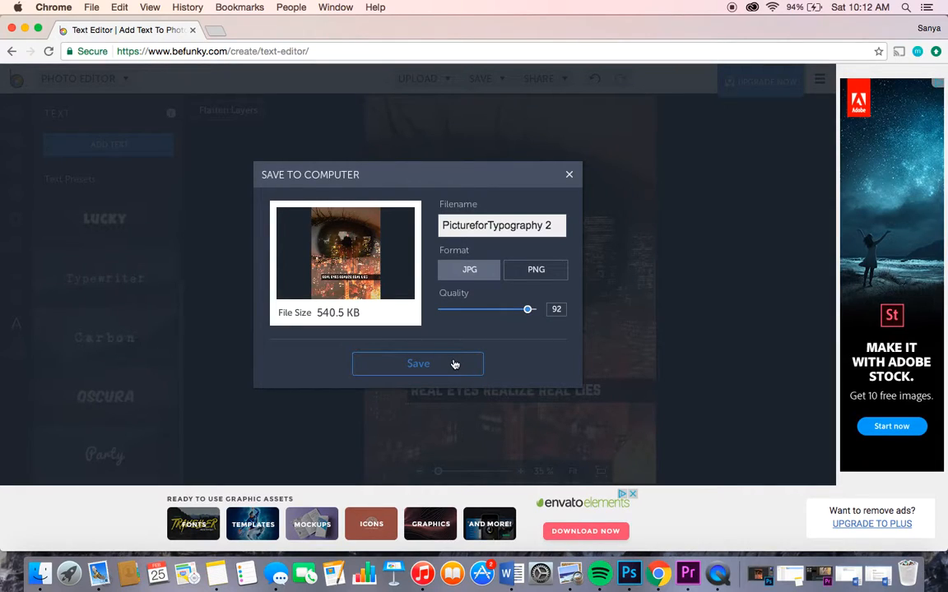
{"action": "left_click", "coordinate": [454, 363]}
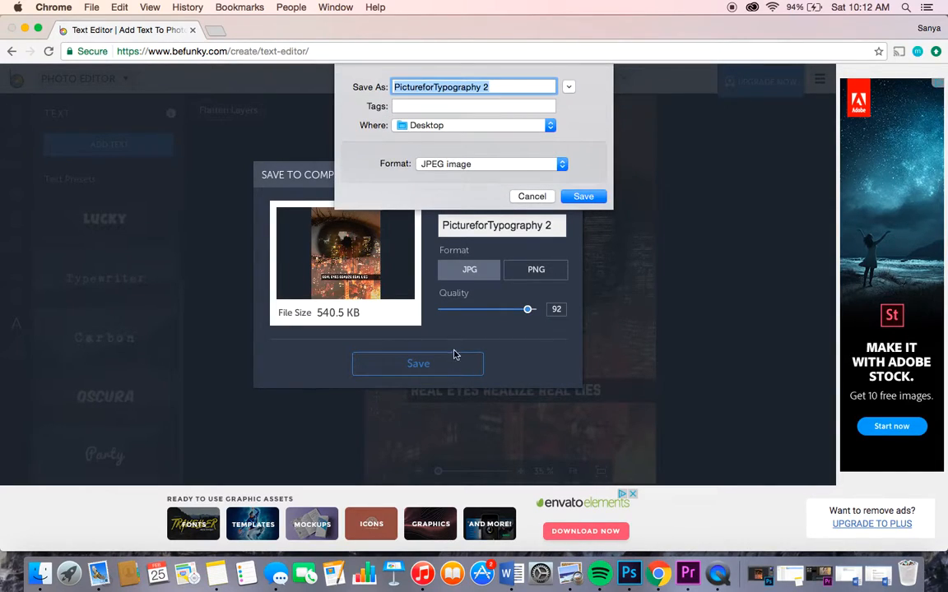
{"action": "left_click", "coordinate": [585, 199]}
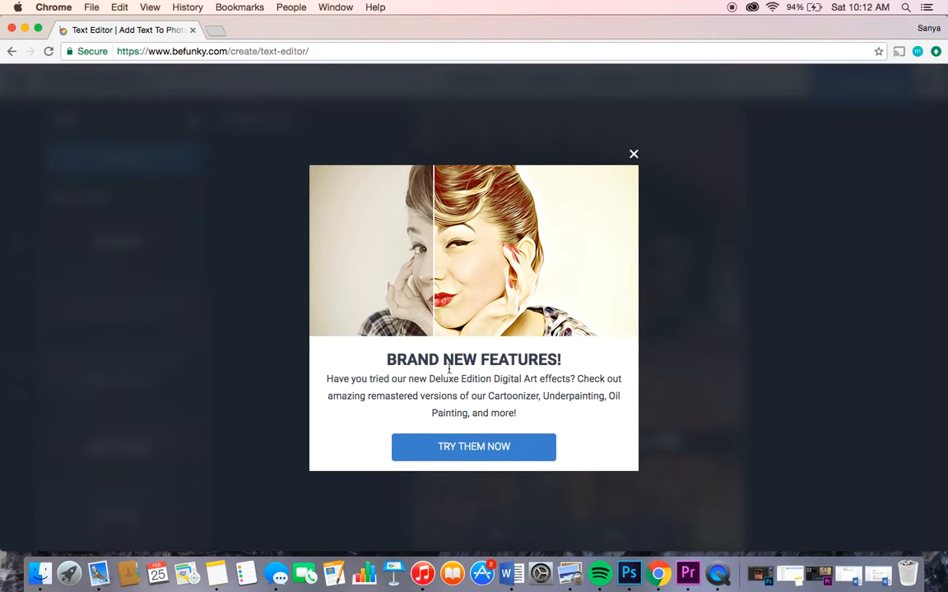
Step: Browse the deluxe Digital Art effects and examine the BeFunky Plus upgrade plans, closing the offer without choosing one
{"action": "left_click", "coordinate": [525, 451]}
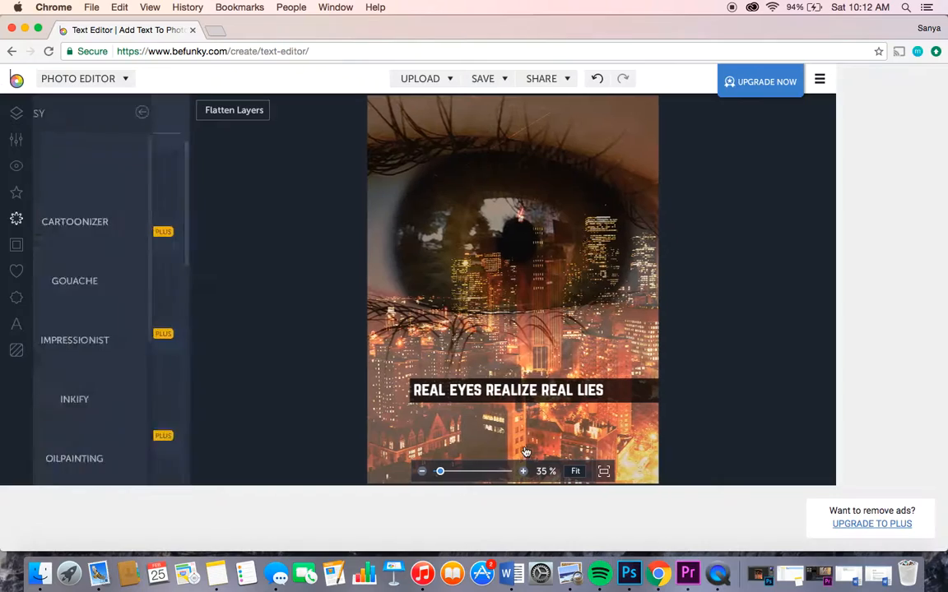
{"action": "scroll", "coordinate": [124, 362], "scroll_direction": "down", "scroll_amount": 5}
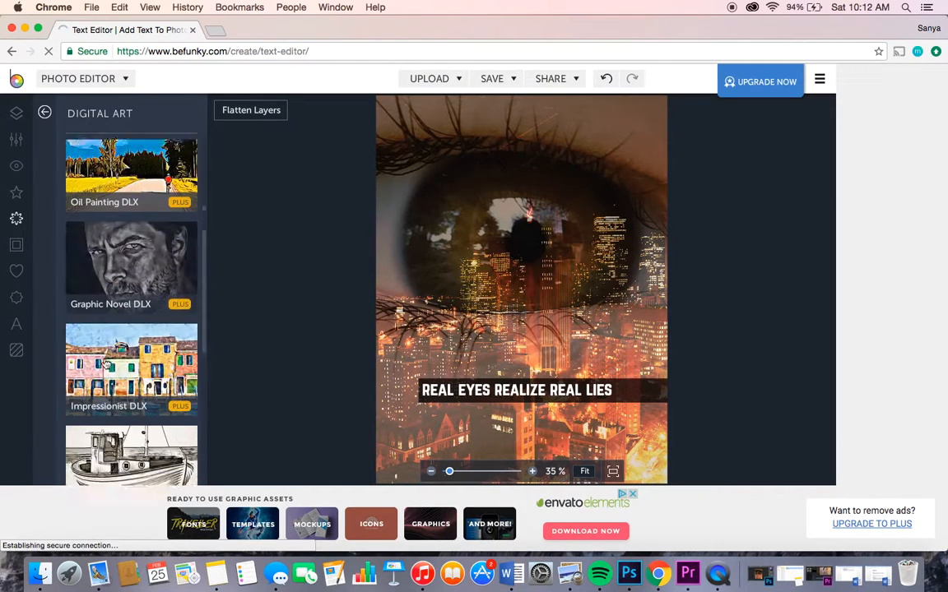
{"action": "scroll", "coordinate": [106, 362], "scroll_direction": "down", "scroll_amount": 3}
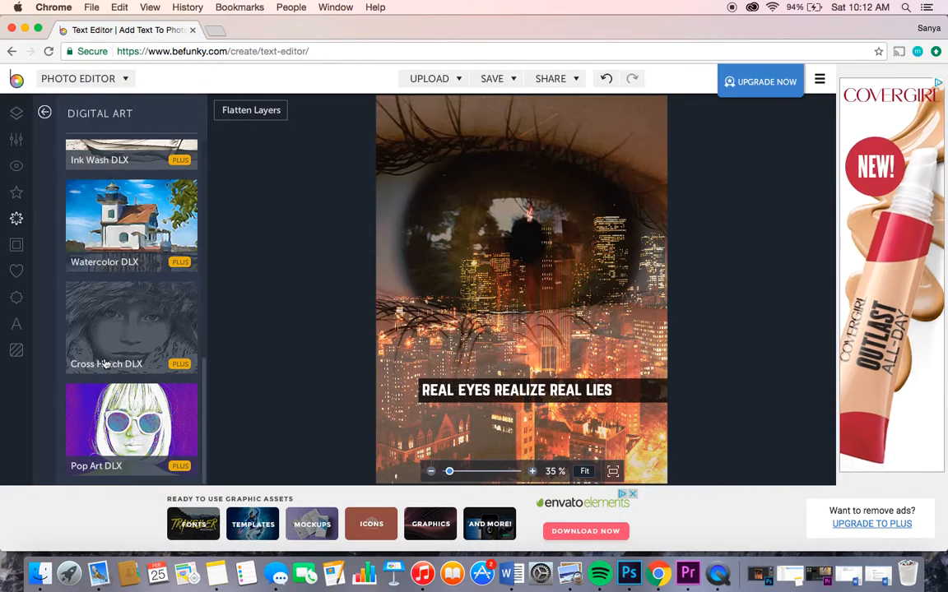
{"action": "scroll", "coordinate": [106, 363], "scroll_direction": "up", "scroll_amount": 8}
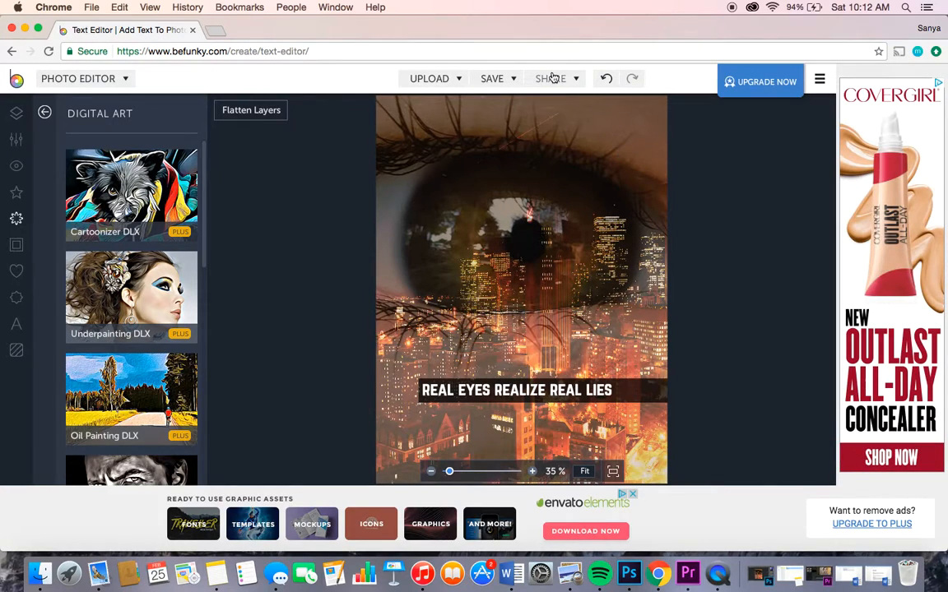
{"action": "left_click", "coordinate": [745, 82]}
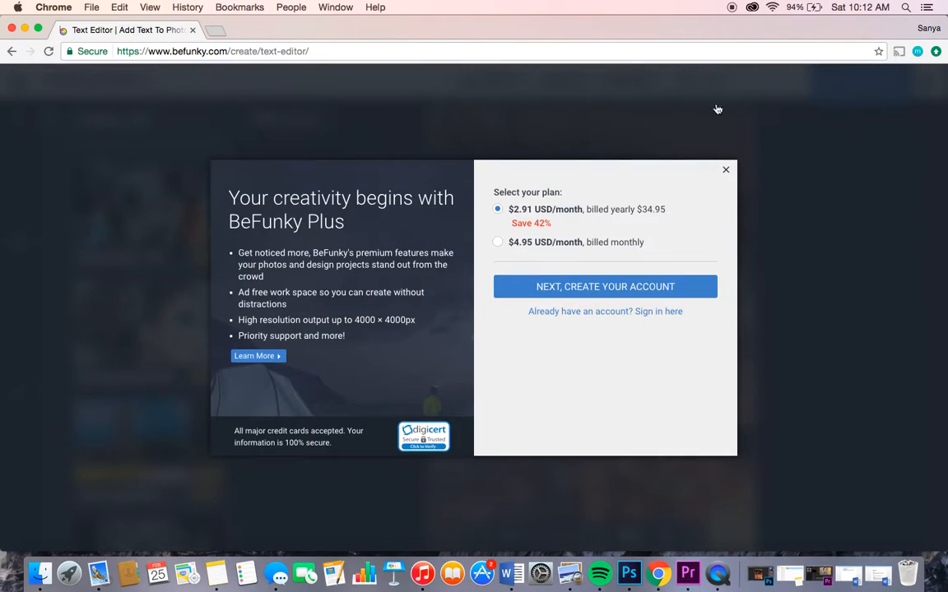
{"action": "left_click", "coordinate": [725, 172]}
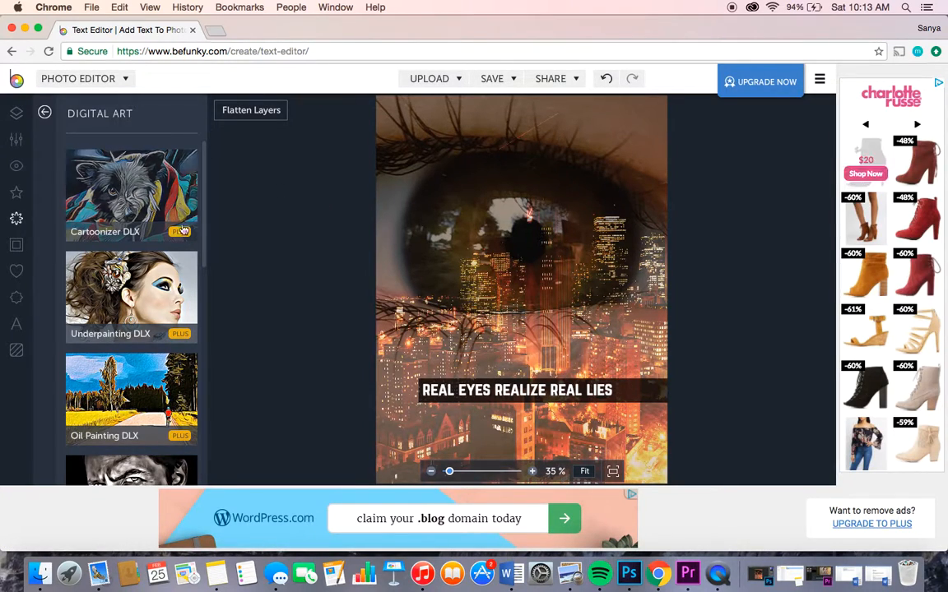
Step: Return to the text tools, try the Carbon text preset on the photo and delete the added text layer
{"action": "left_click", "coordinate": [15, 323]}
{"action": "left_click", "coordinate": [89, 338]}
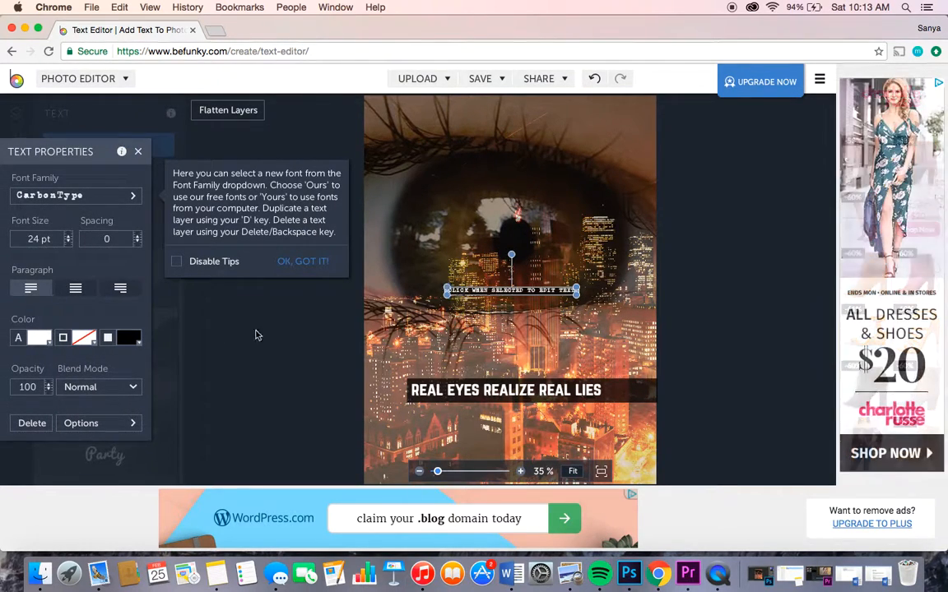
{"action": "left_click", "coordinate": [24, 423]}
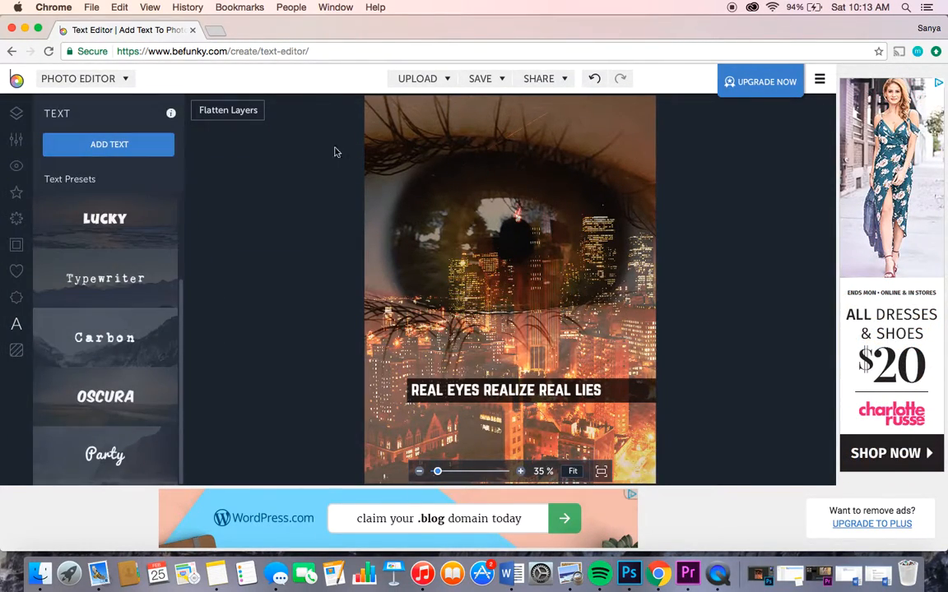